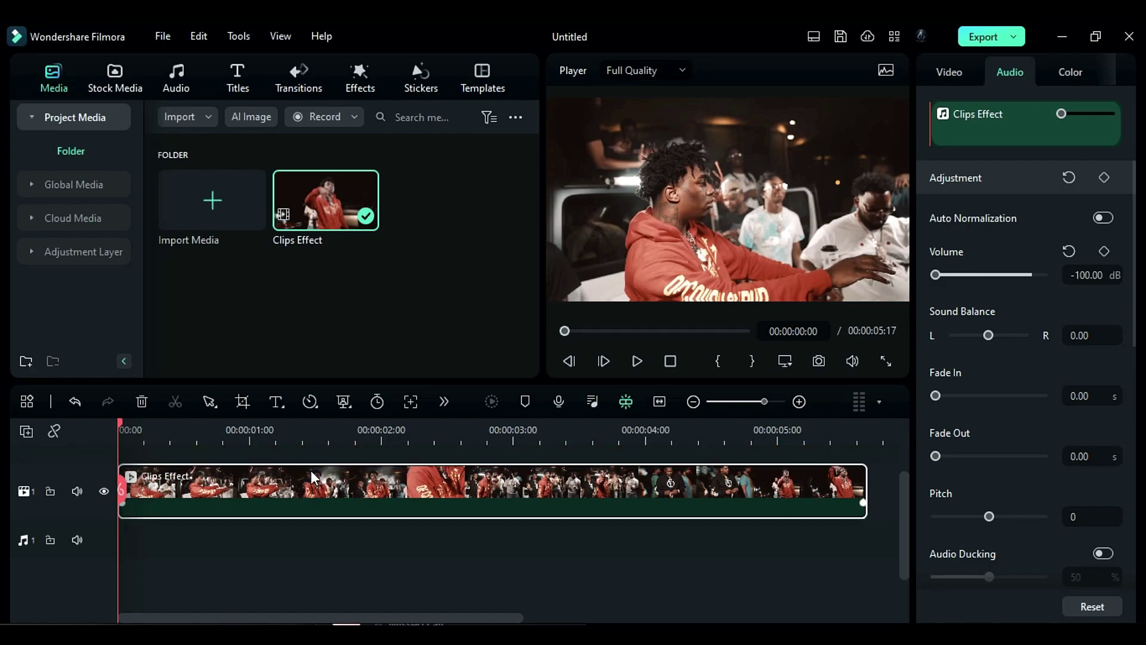
- Split the Clips Effect clip at 00:00:01:06 and take a snapshot of that frame
{"action": "left_click_drag", "start_coordinate": [191, 484], "coordinate": [281, 485]}
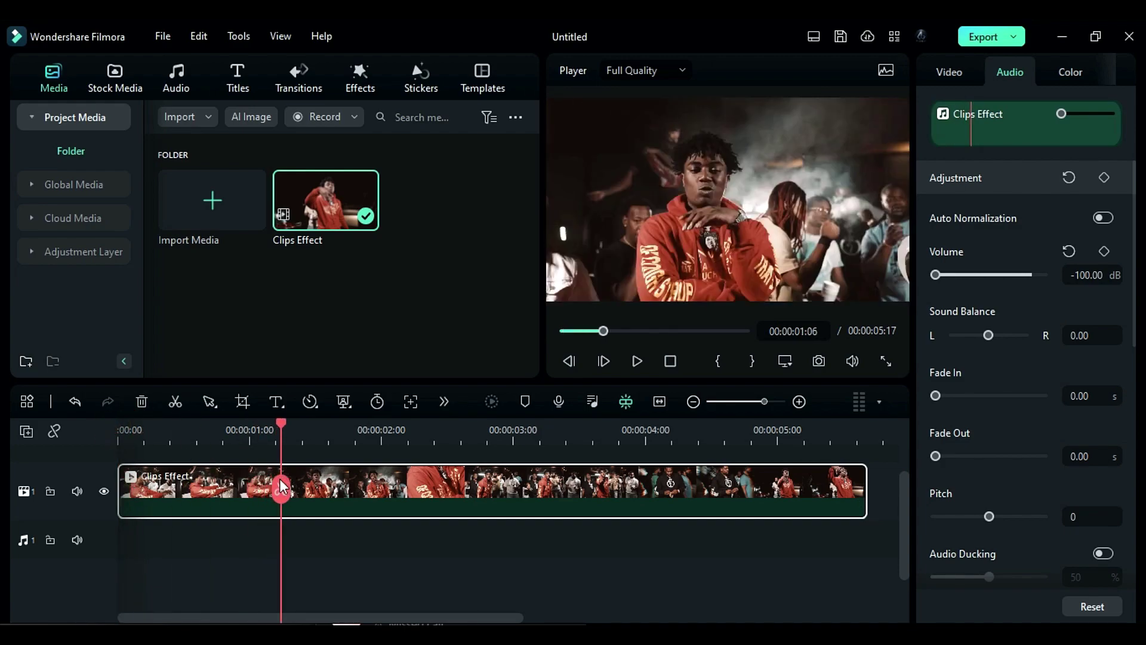
{"action": "left_click", "coordinate": [281, 487]}
{"action": "key", "text": "ctrl+alt+s"}
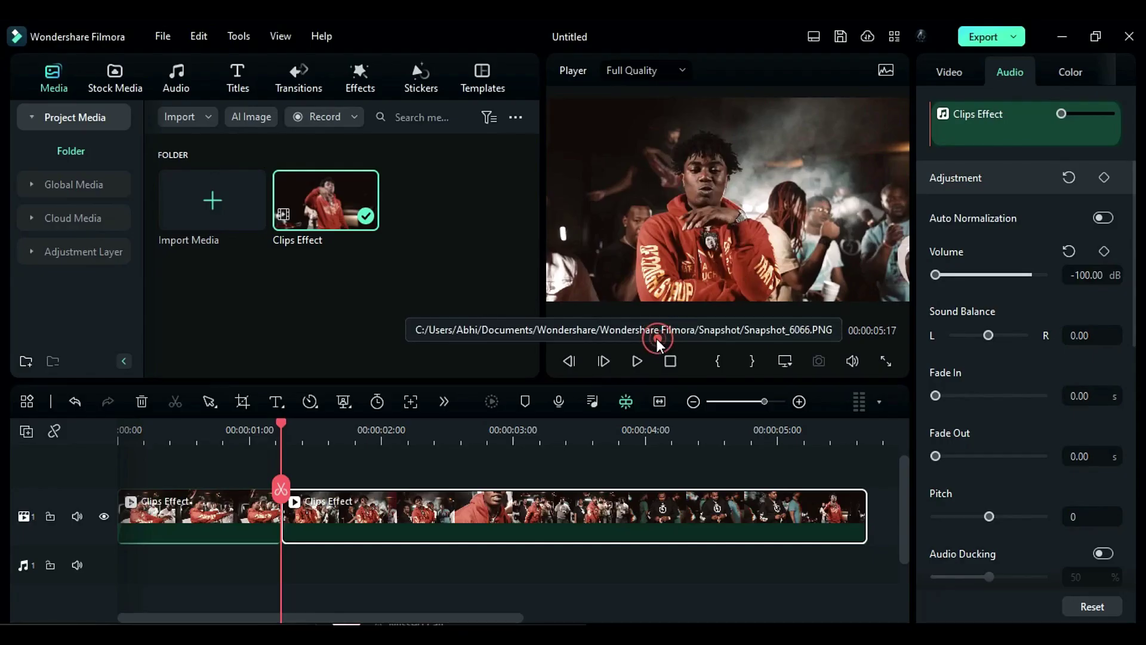
- Place the snapshot on the track above, starting at the cut, and isolate the man in the red hoodie with Smart Cutout
{"action": "left_click_drag", "start_coordinate": [335, 216], "coordinate": [496, 529]}
{"action": "left_click", "coordinate": [1057, 105]}
{"action": "scroll", "coordinate": [1015, 299], "scroll_direction": "down", "scroll_amount": 4}
{"action": "left_click", "coordinate": [941, 439]}
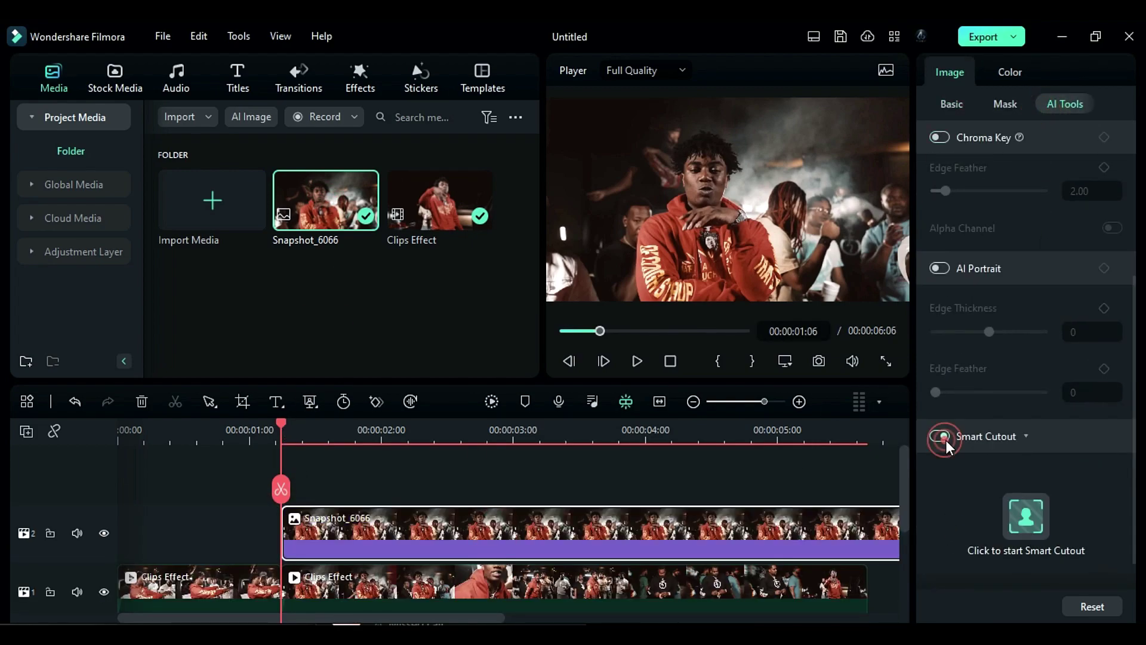
{"action": "left_click", "coordinate": [1023, 529]}
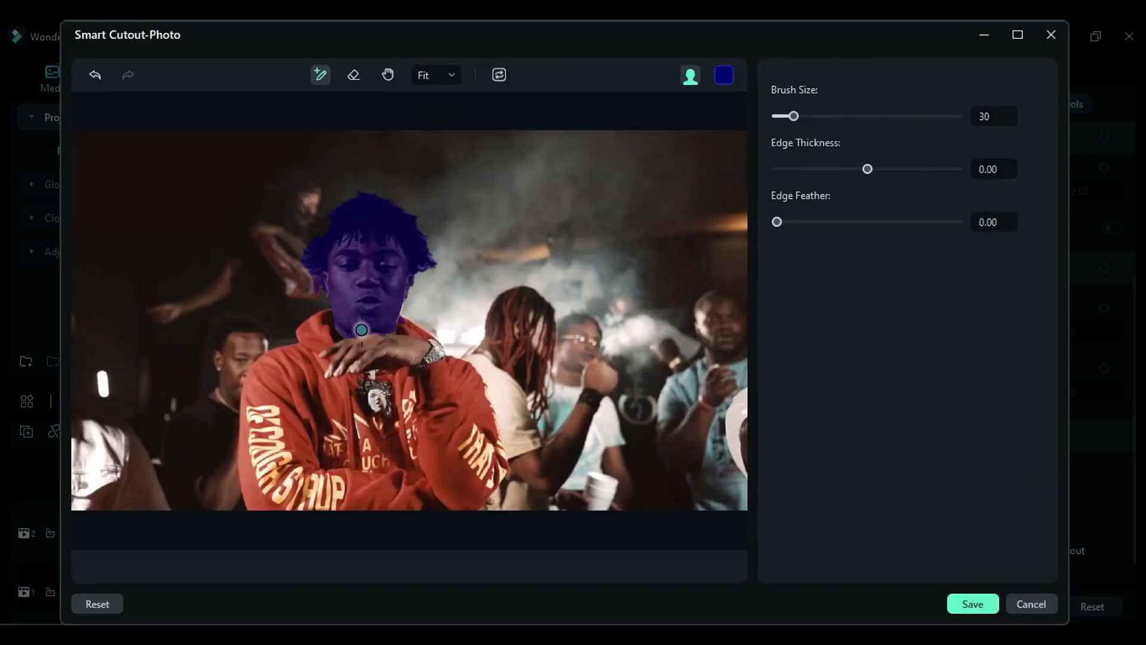
{"action": "left_click_drag", "start_coordinate": [363, 312], "coordinate": [323, 398]}
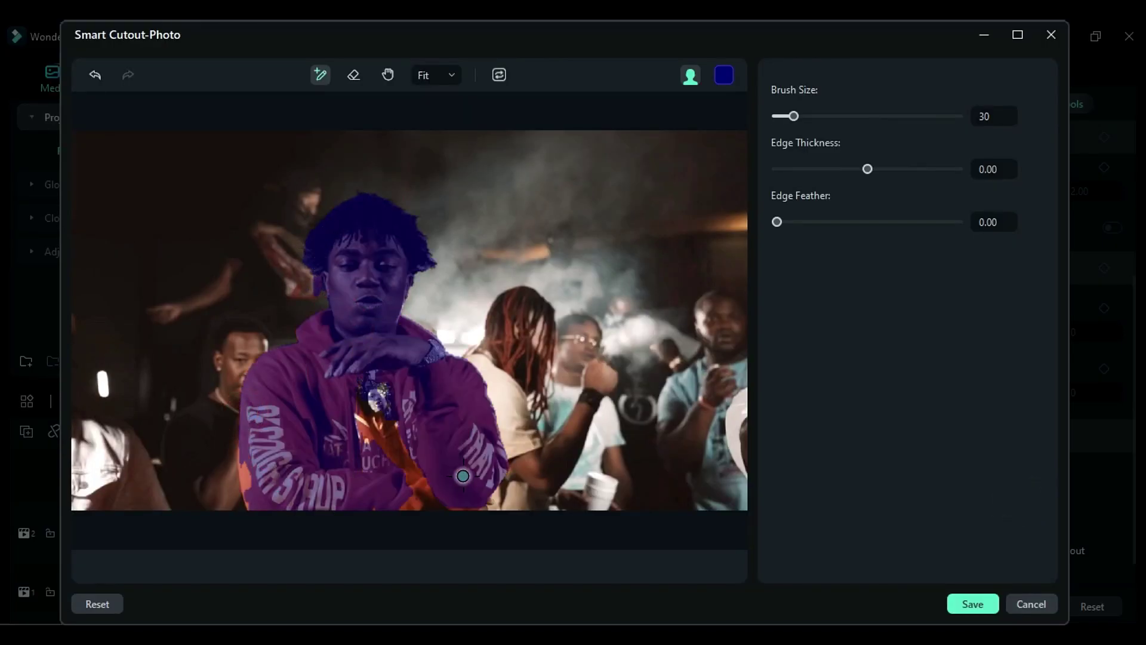
{"action": "left_click", "coordinate": [970, 604]}
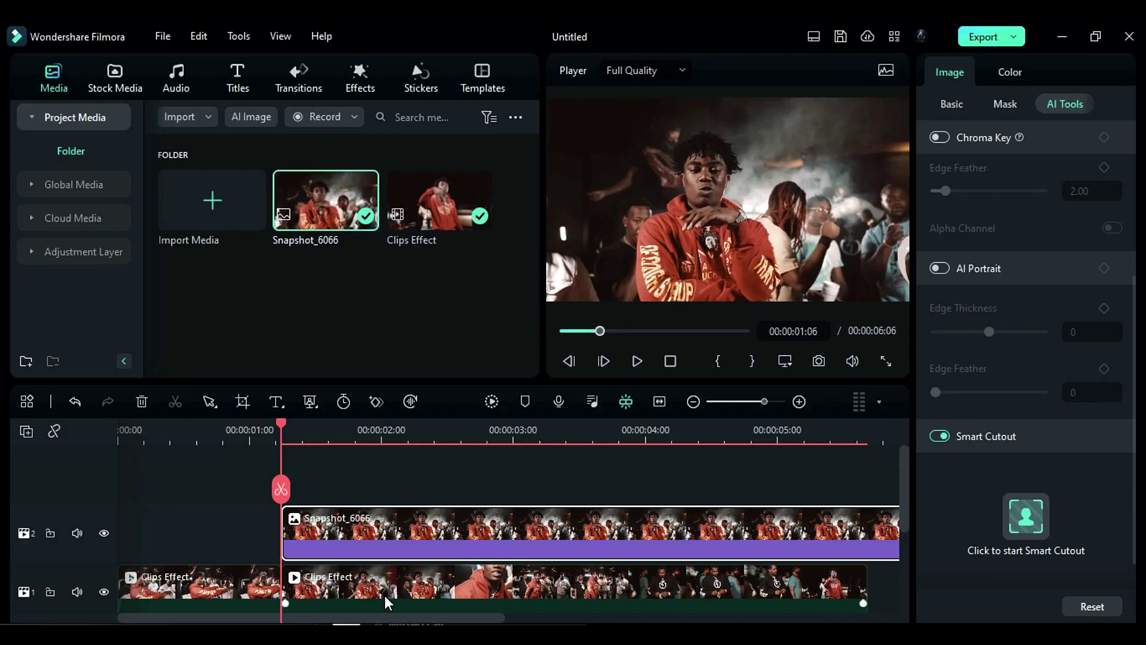
{"action": "left_click", "coordinate": [102, 594]}
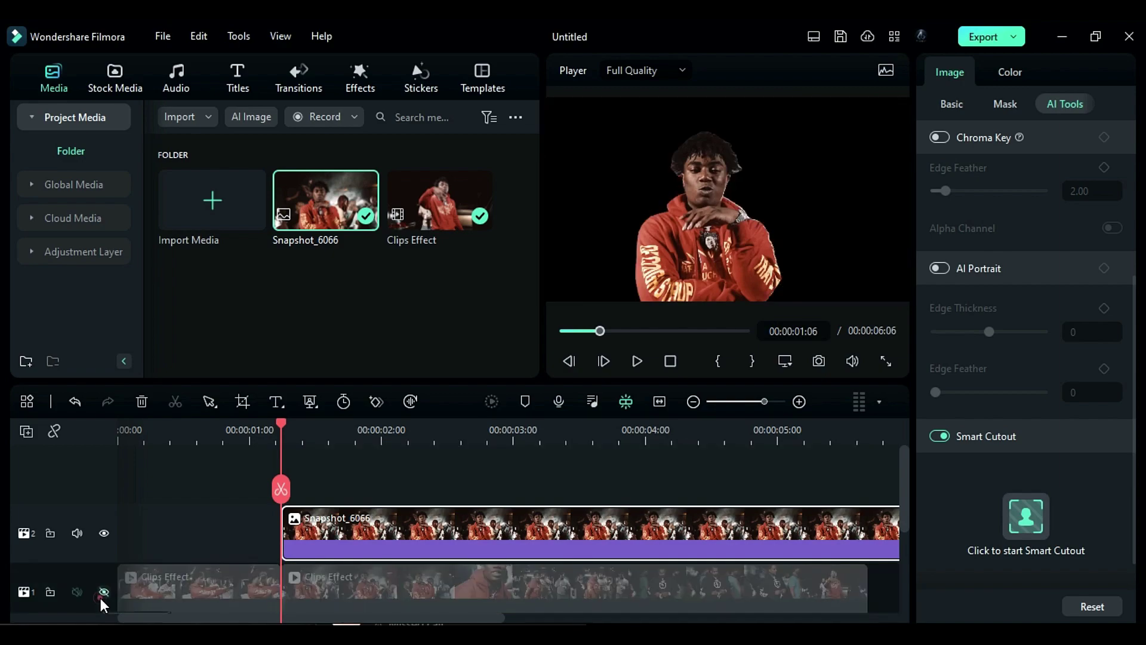
{"action": "left_click", "coordinate": [102, 594]}
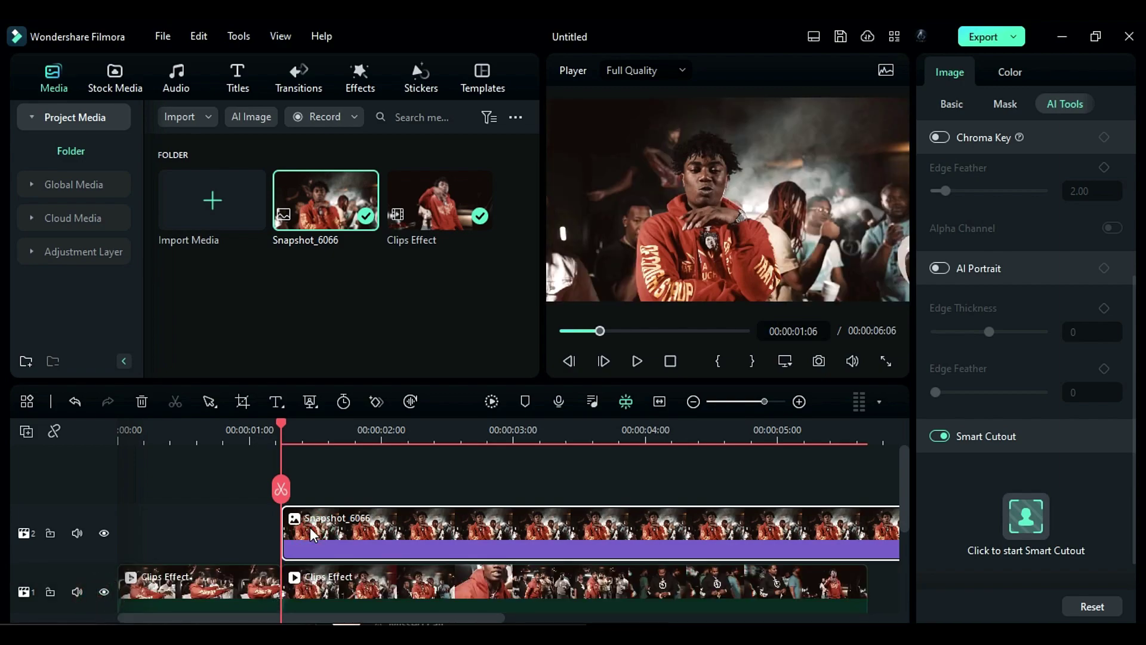
- Move the snapshot to start at 00:00:00:22 and trim off everything after 00:00:01:09
{"action": "left_click_drag", "start_coordinate": [280, 430], "coordinate": [234, 420]}
{"action": "left_click_drag", "start_coordinate": [341, 521], "coordinate": [295, 507]}
{"action": "left_click_drag", "start_coordinate": [234, 424], "coordinate": [297, 449]}
{"action": "left_click", "coordinate": [297, 490]}
{"action": "left_click", "coordinate": [337, 519]}
{"action": "key", "text": "Delete"}
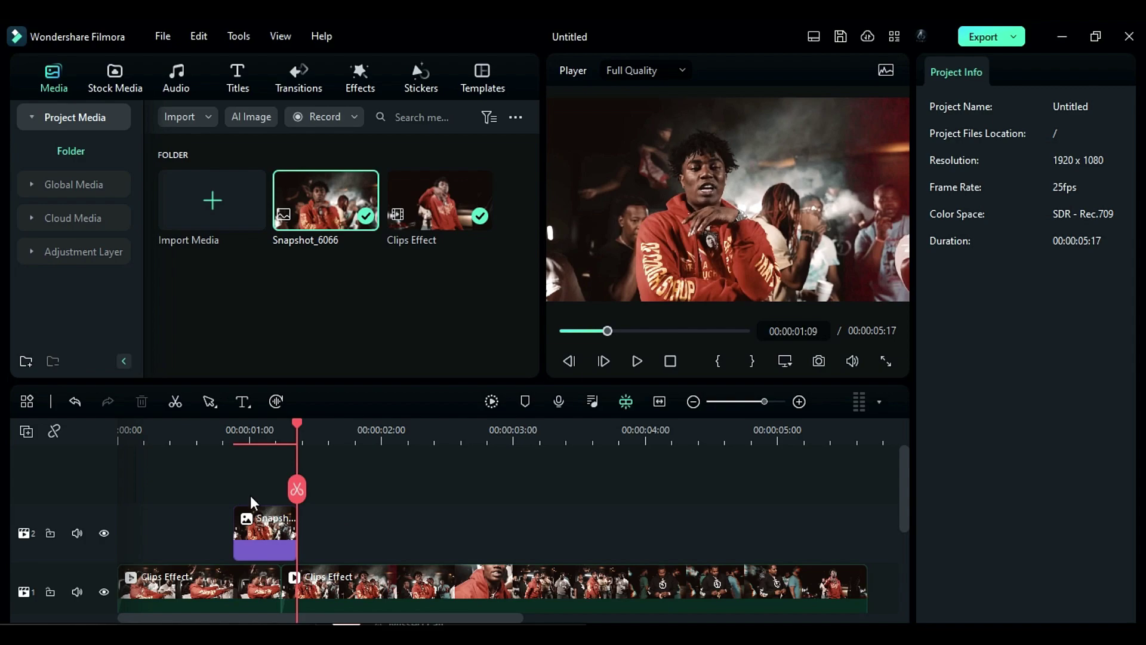
- With the playhead at the snapshot's start, 00:00:00:22, set the snapshot's rotation to -84°
{"action": "left_click", "coordinate": [234, 440]}
{"action": "left_click", "coordinate": [275, 526]}
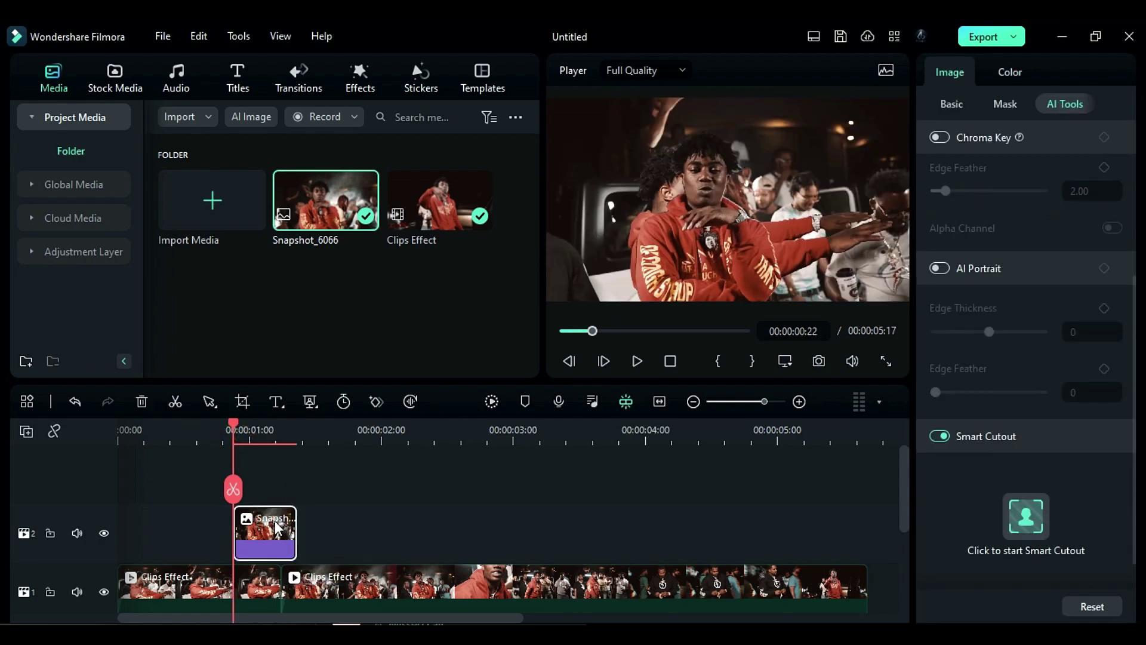
{"action": "left_click", "coordinate": [957, 108]}
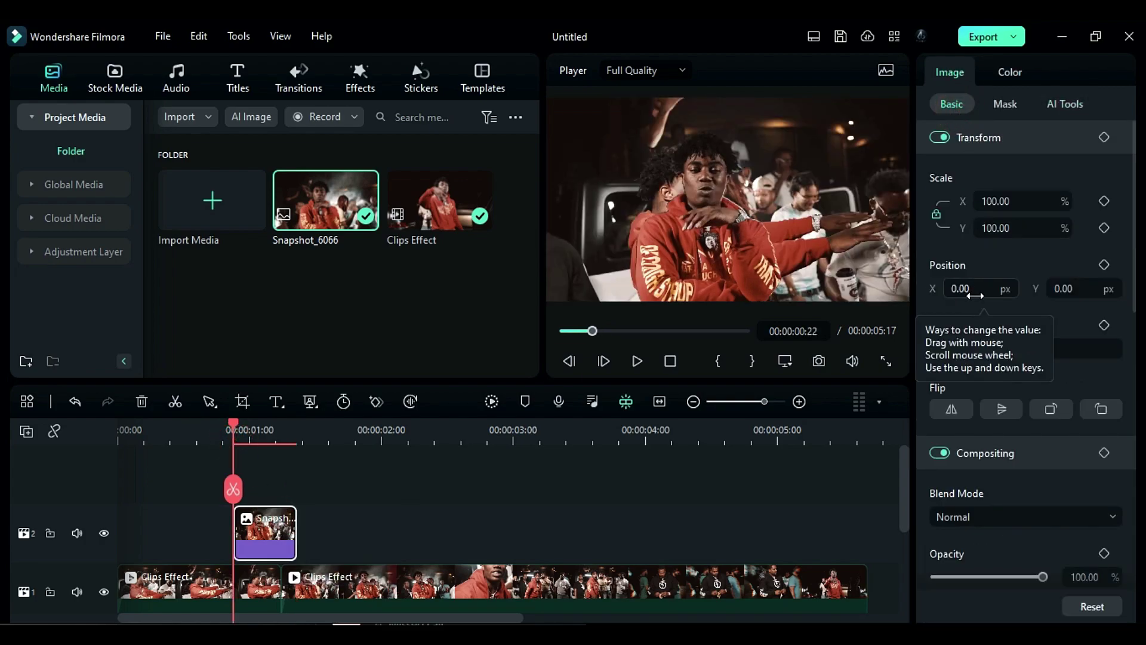
{"action": "left_click", "coordinate": [1022, 354]}
{"action": "type", "text": "-84"}
{"action": "key", "text": "Return"}
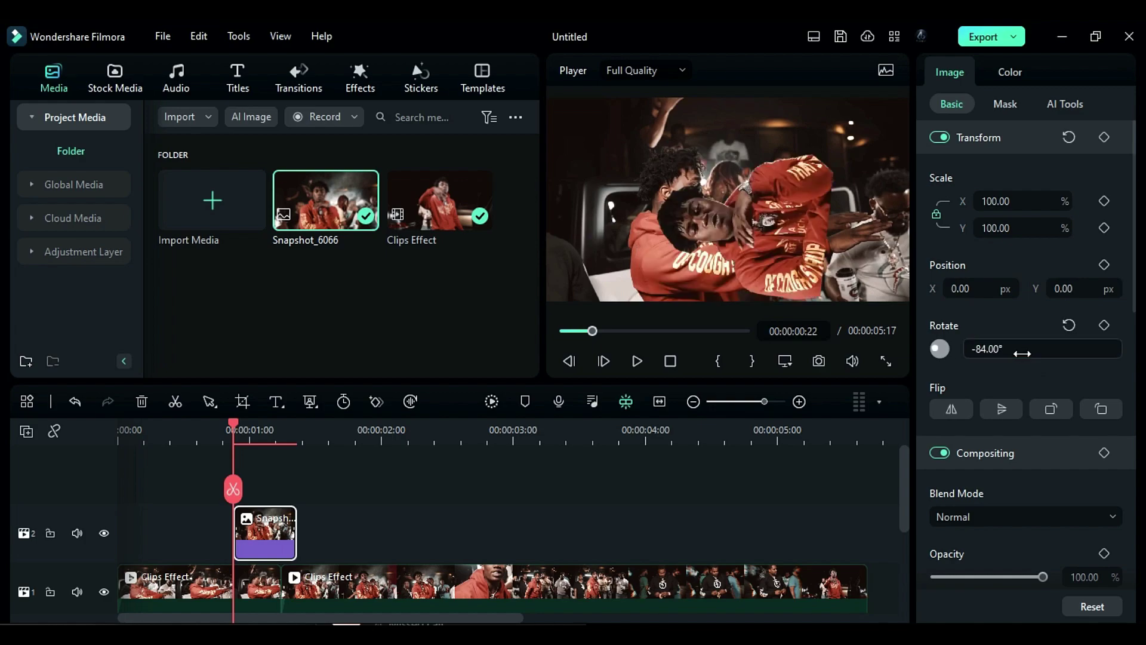
- Set the snapshot's position to X -147, Y -786 px and add position and rotation keyframes at 00:00:00:22
{"action": "left_click", "coordinate": [961, 288]}
{"action": "type", "text": "-147"}
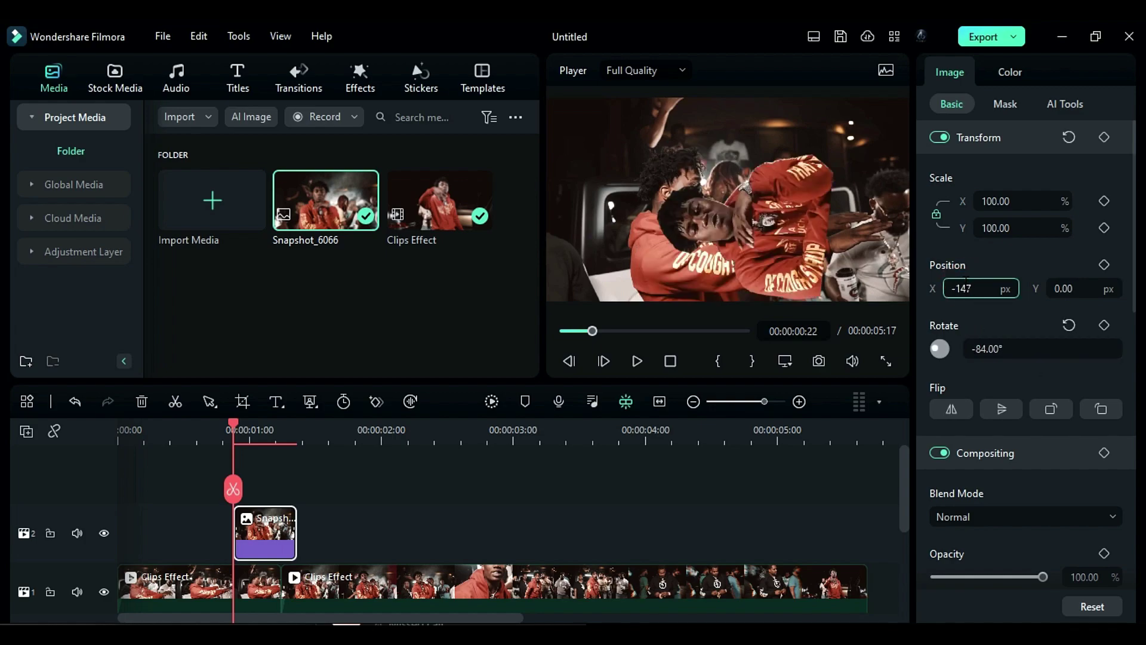
{"action": "key", "text": "Tab"}
{"action": "type", "text": "-786"}
{"action": "key", "text": "Return"}
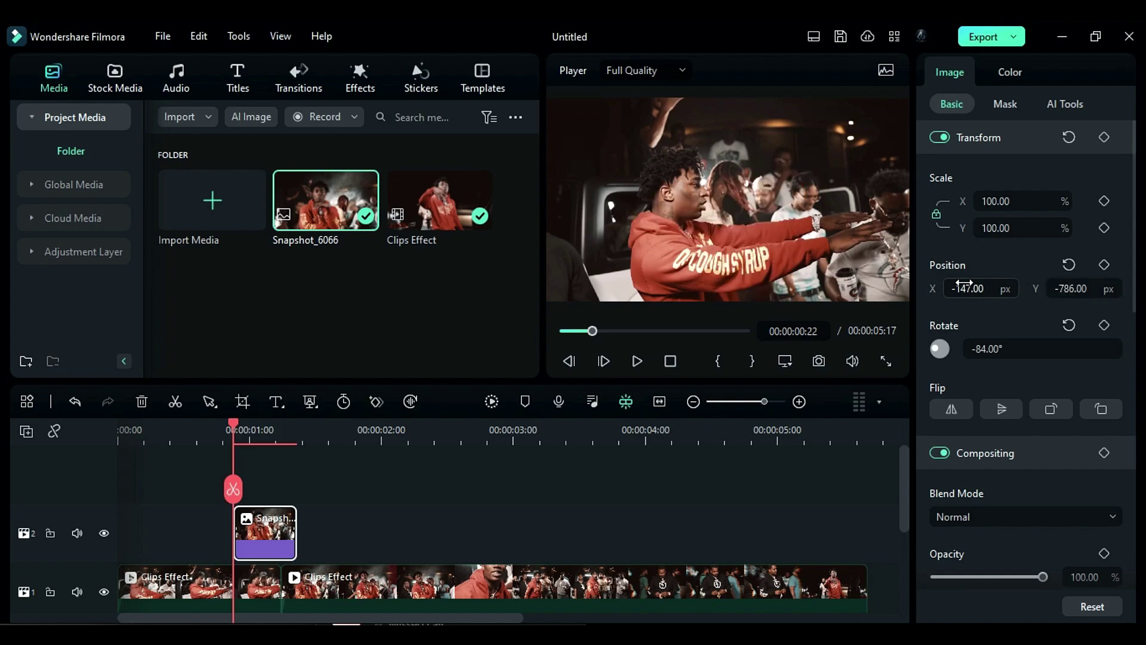
{"action": "left_click", "coordinate": [1104, 264]}
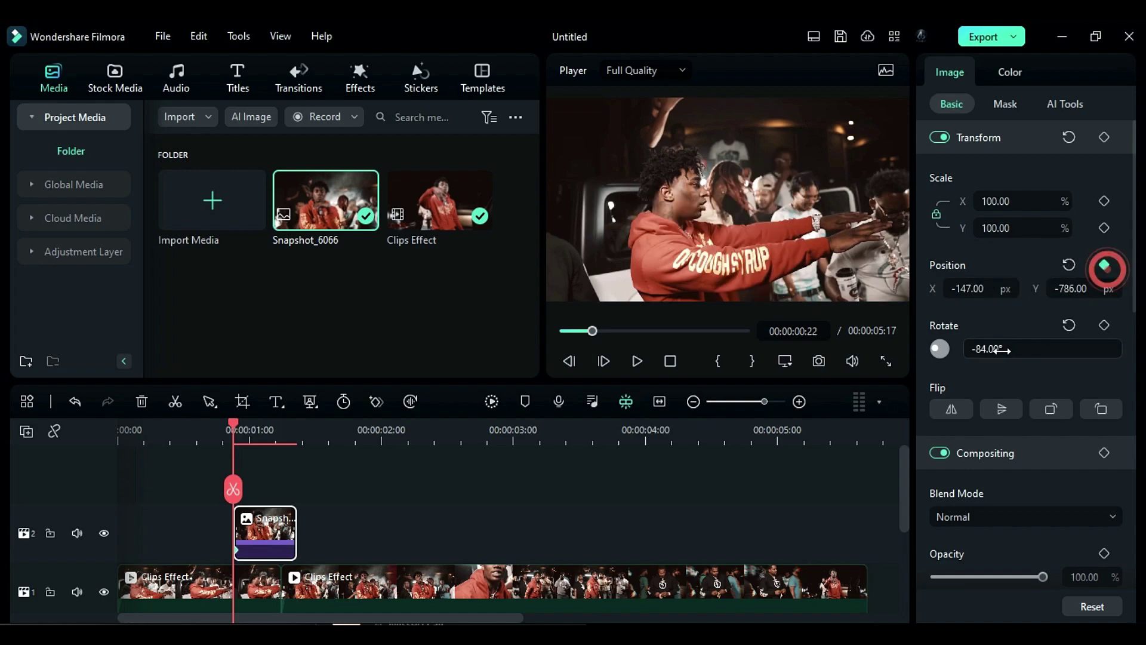
{"action": "left_click", "coordinate": [1104, 326]}
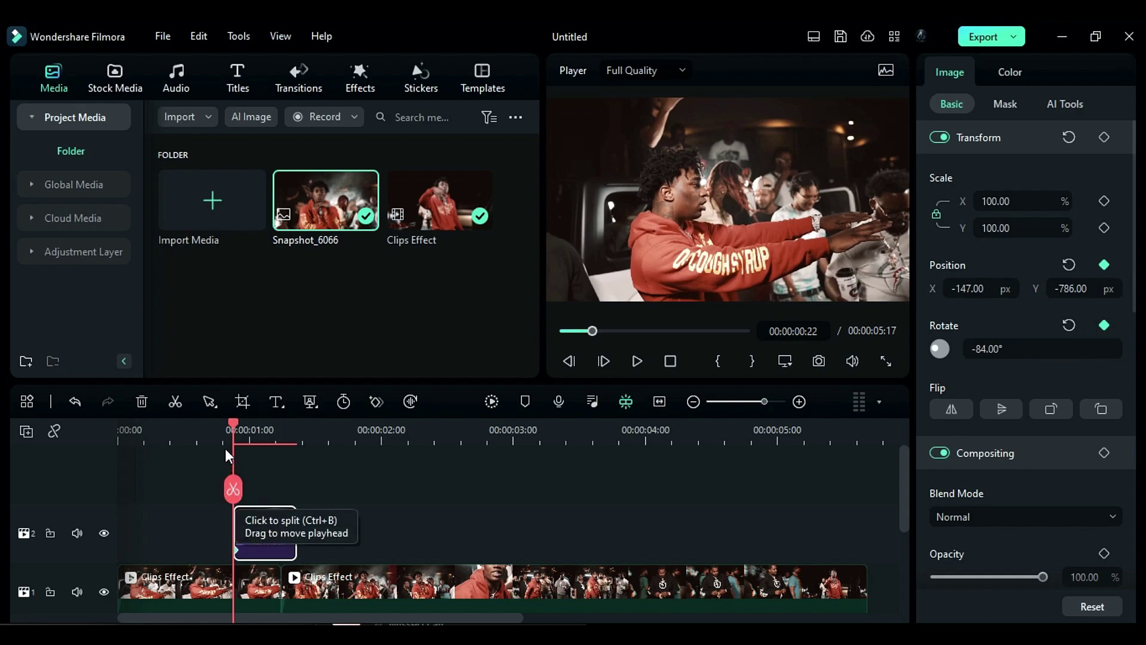
- At 00:00:01:03, reset the snapshot's position and rotation to their defaults as a second set of keyframes
{"action": "left_click_drag", "start_coordinate": [235, 427], "coordinate": [268, 443]}
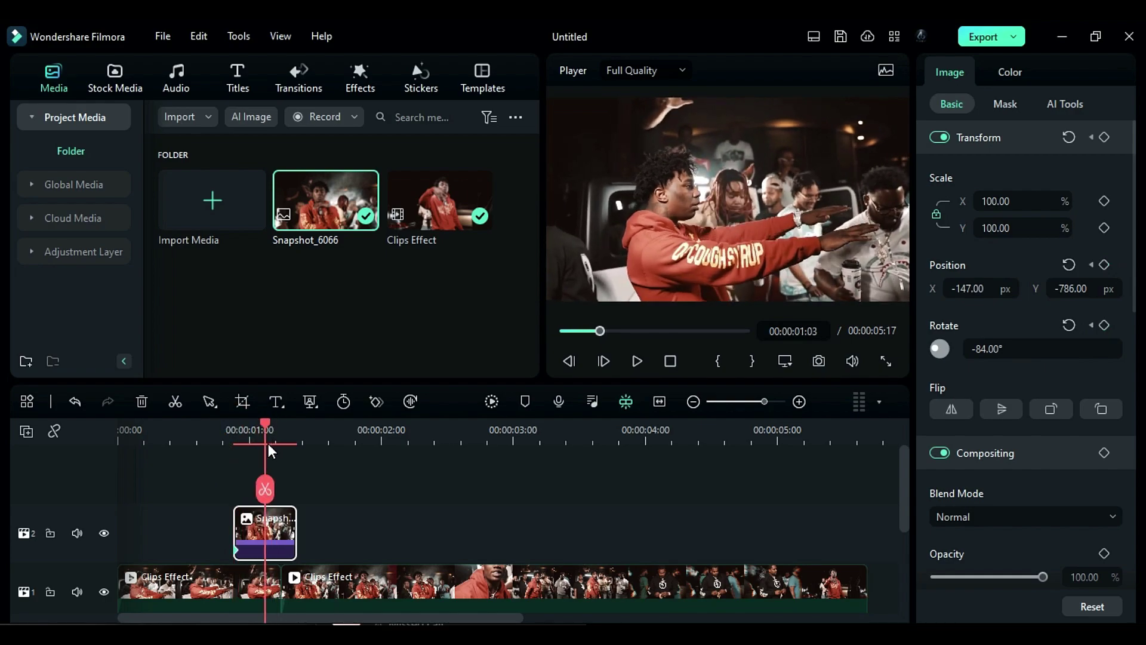
{"action": "left_click", "coordinate": [1068, 265]}
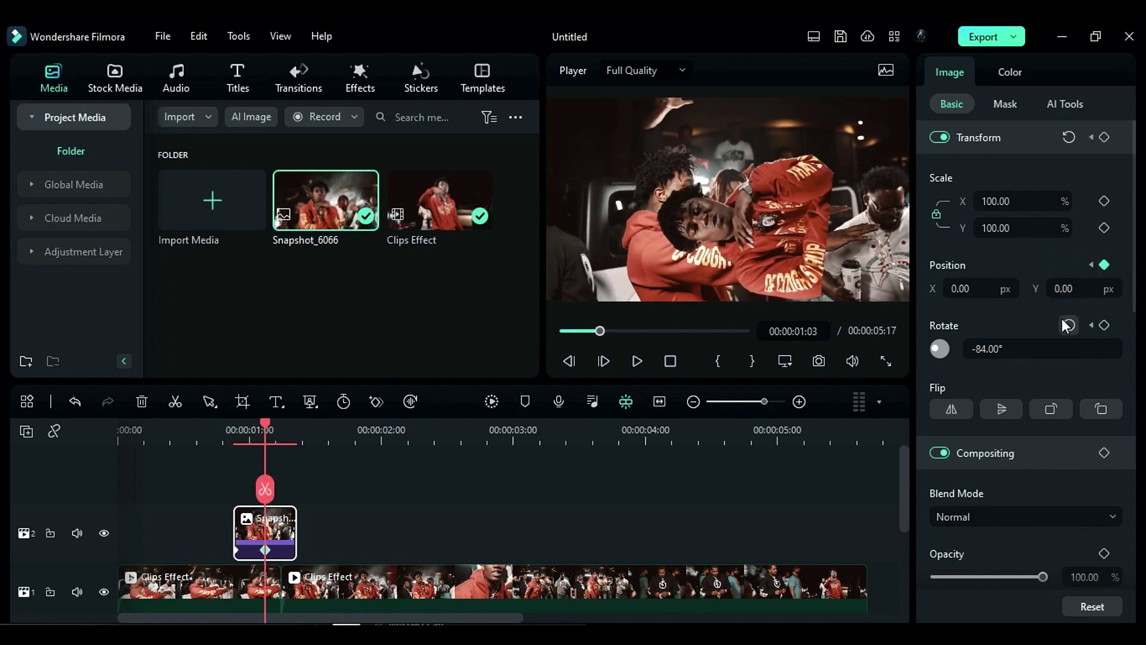
{"action": "left_click", "coordinate": [1069, 324]}
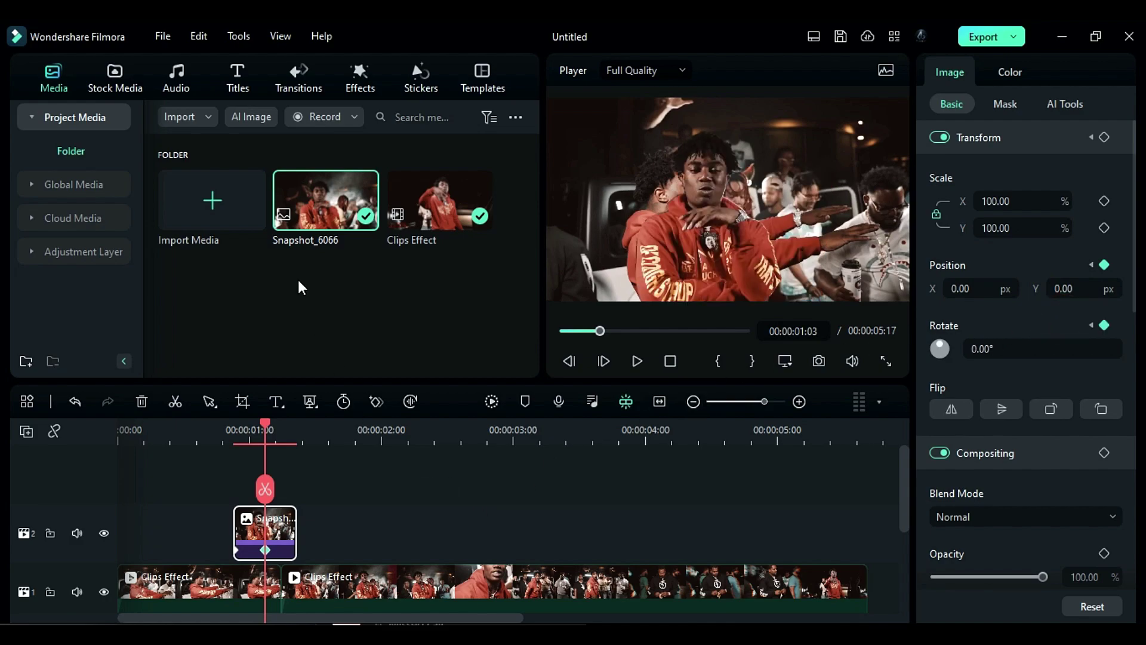
- Add the Shatter Glass Pack transition at the cut between the two main clips and set its duration to 10 frames
{"action": "left_click", "coordinate": [284, 88]}
{"action": "scroll", "coordinate": [360, 235], "scroll_direction": "down", "scroll_amount": 2}
{"action": "left_click_drag", "start_coordinate": [326, 257], "coordinate": [282, 588]}
{"action": "left_click", "coordinate": [971, 141]}
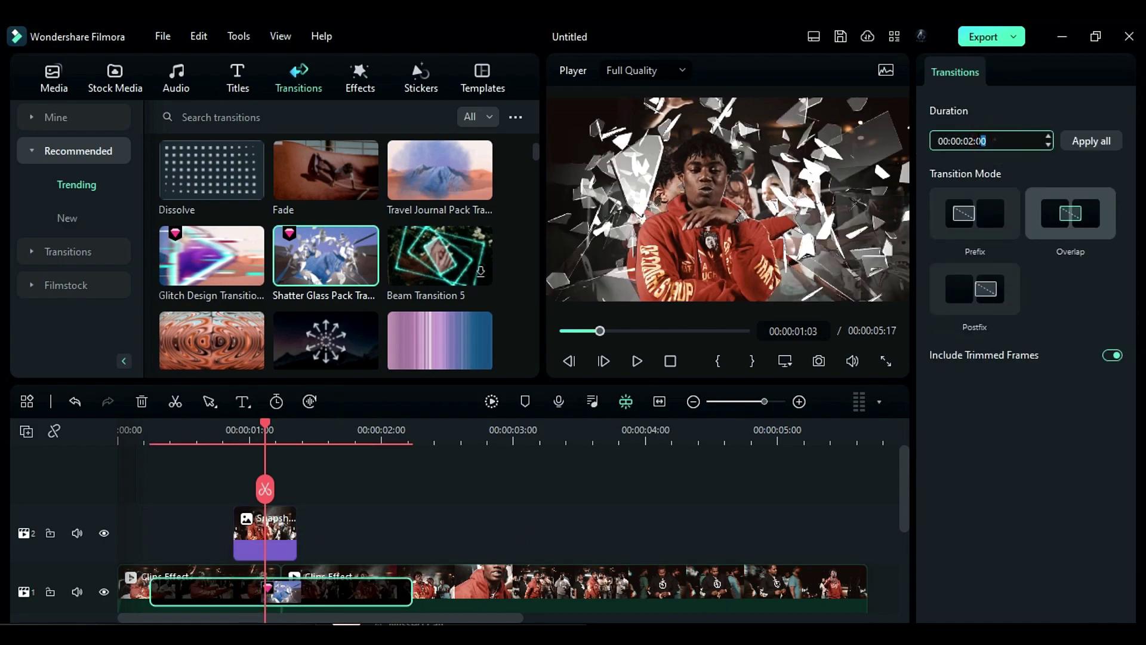
{"action": "type", "text": "010"}
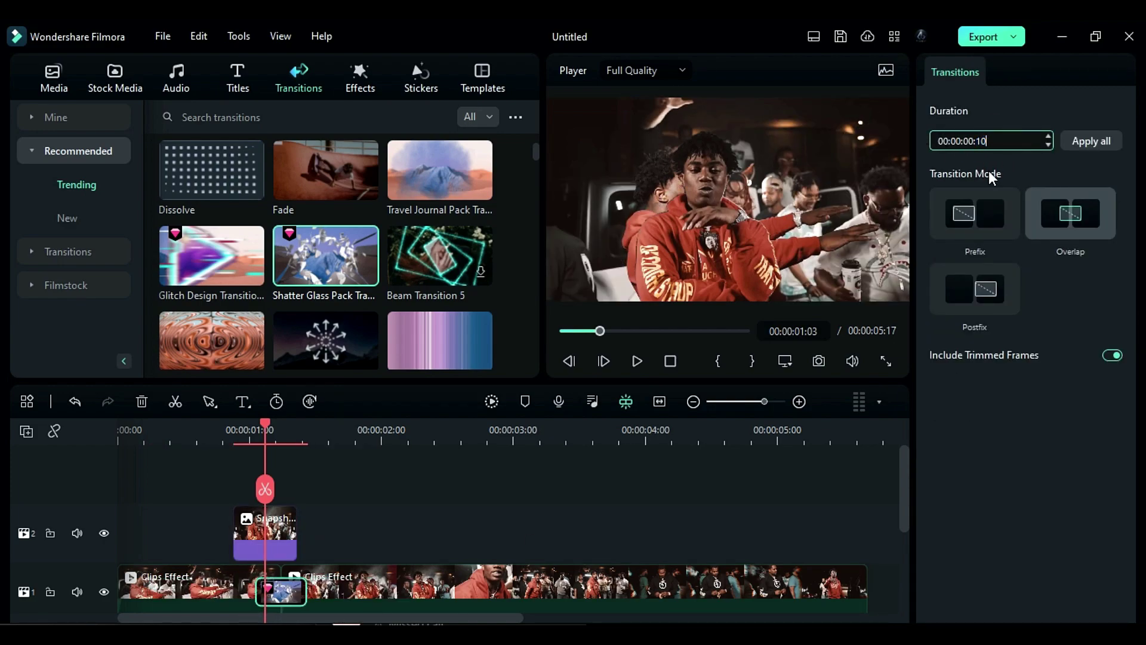
{"action": "left_click", "coordinate": [671, 530]}
- Render the timeline preview and return the playhead to the start
{"action": "left_click_drag", "start_coordinate": [246, 439], "coordinate": [308, 442]}
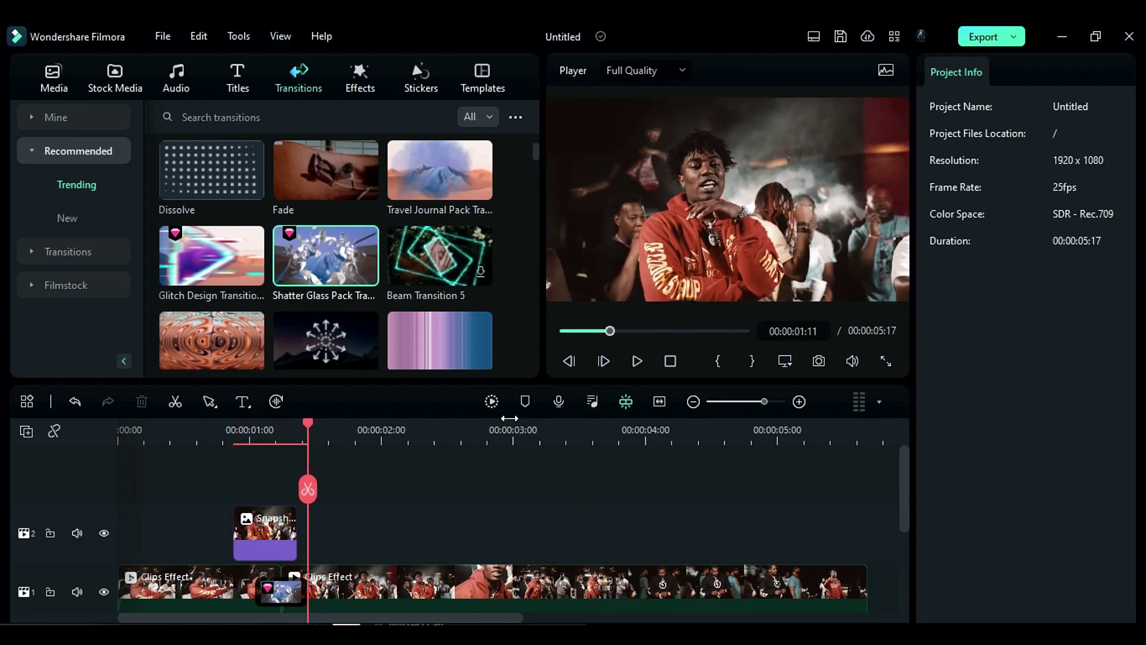
{"action": "left_click", "coordinate": [499, 397]}
{"action": "left_click", "coordinate": [667, 357]}
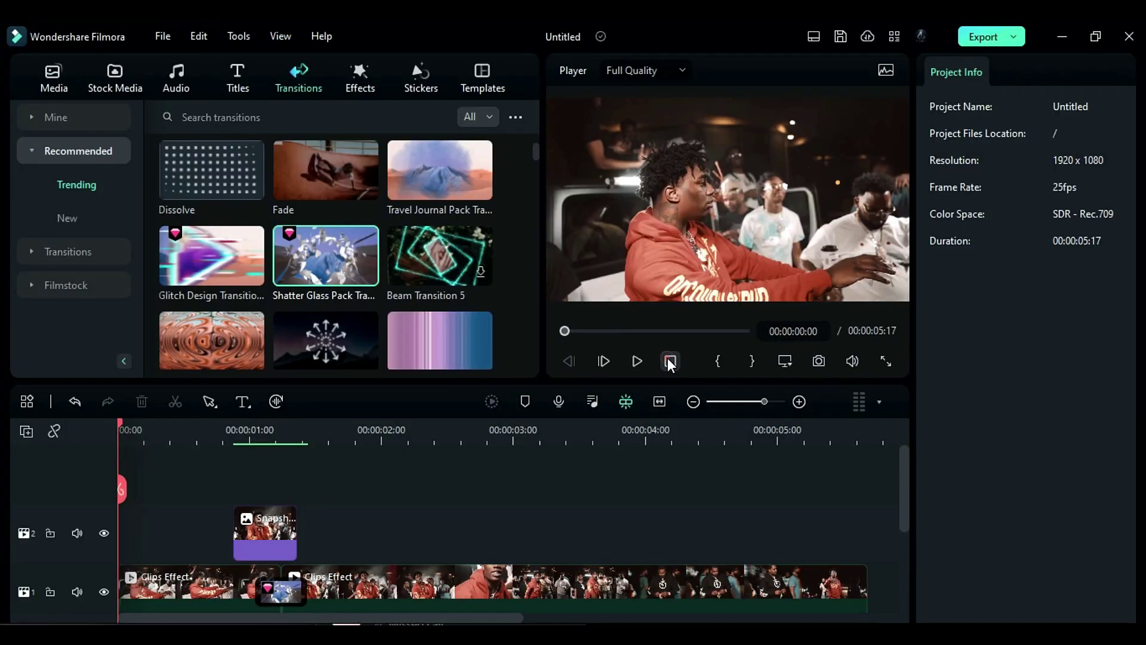
- Play the edit twice from the start to review the rotating cutout and the shatter transition
{"action": "left_click", "coordinate": [638, 362]}
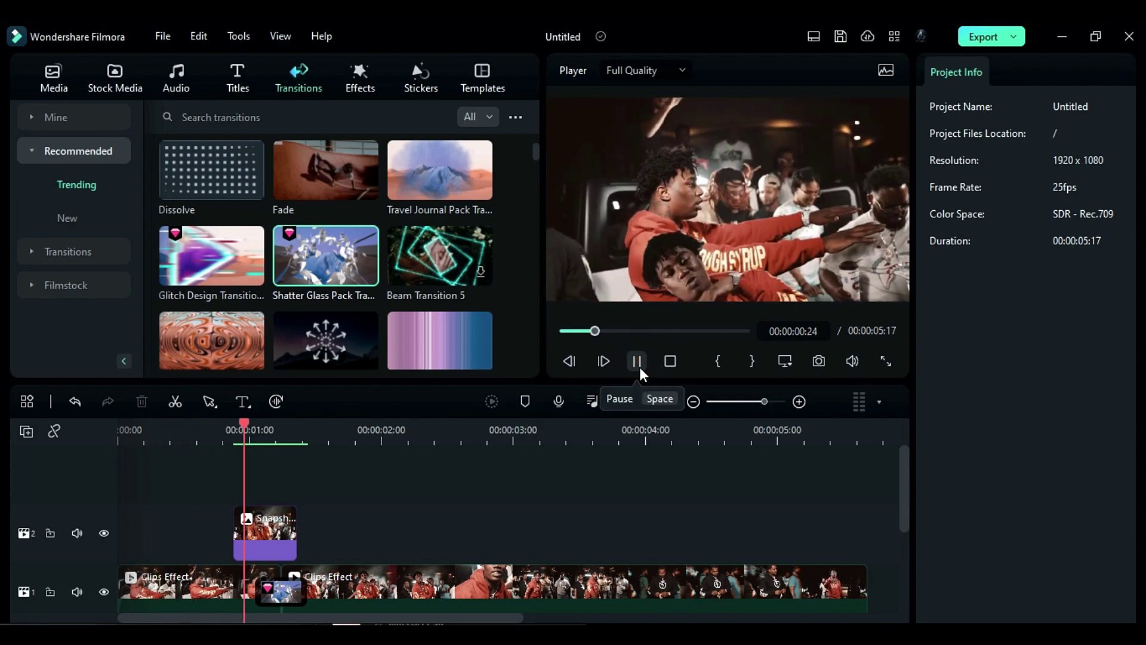
{"action": "left_click", "coordinate": [637, 361]}
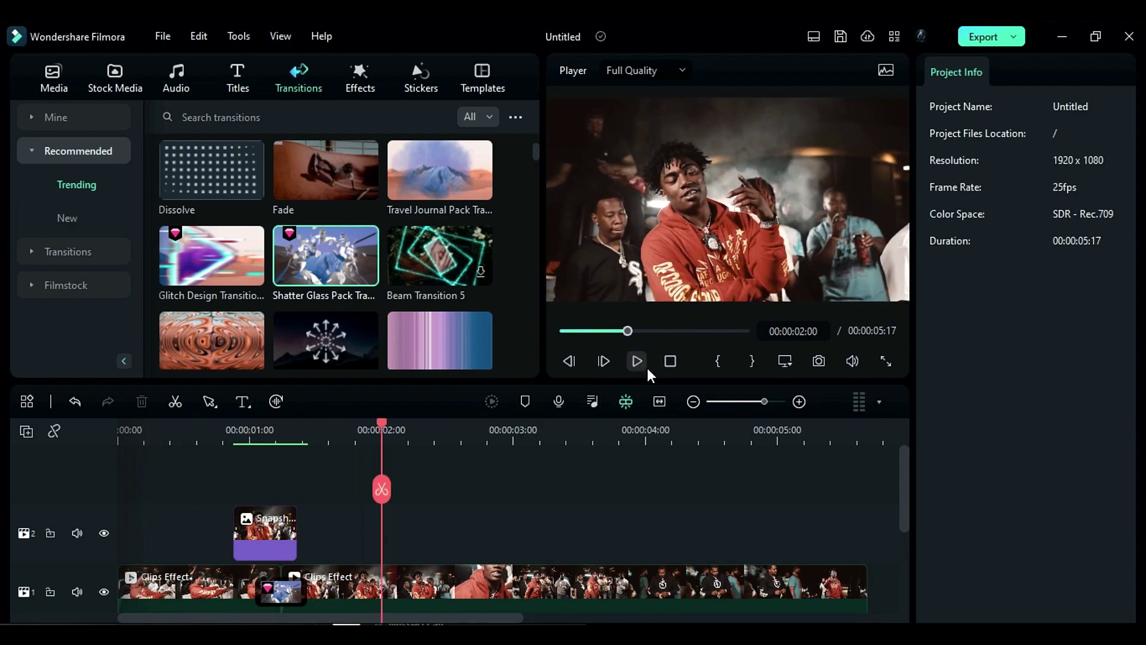
{"action": "left_click", "coordinate": [668, 359]}
{"action": "left_click", "coordinate": [646, 361]}
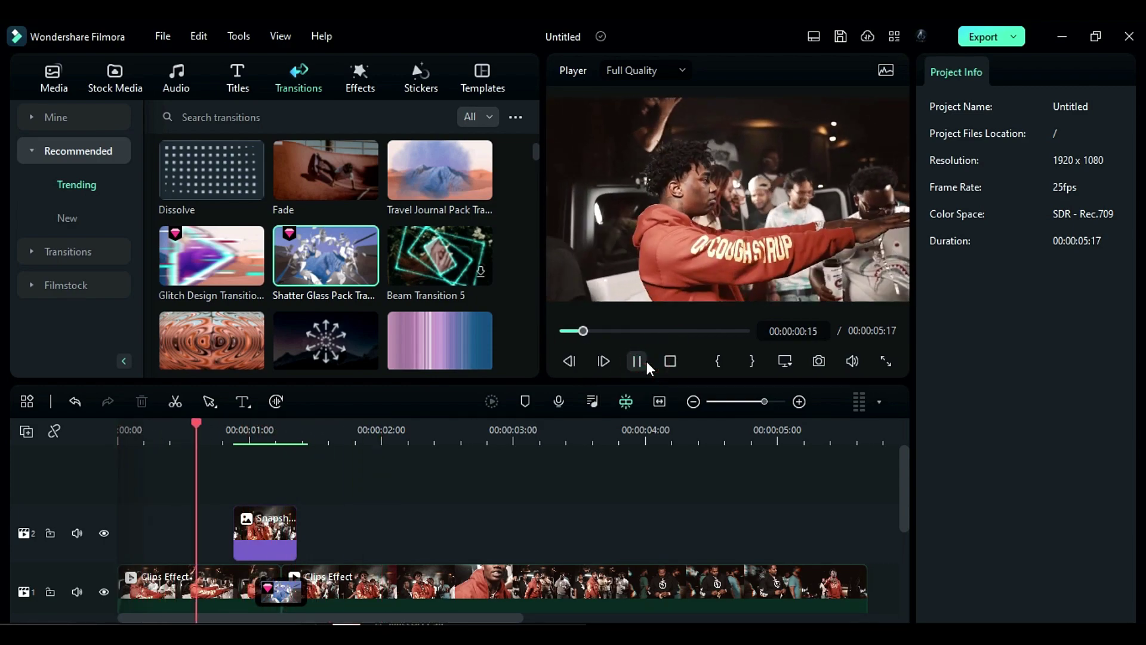
{"action": "left_click", "coordinate": [647, 360]}
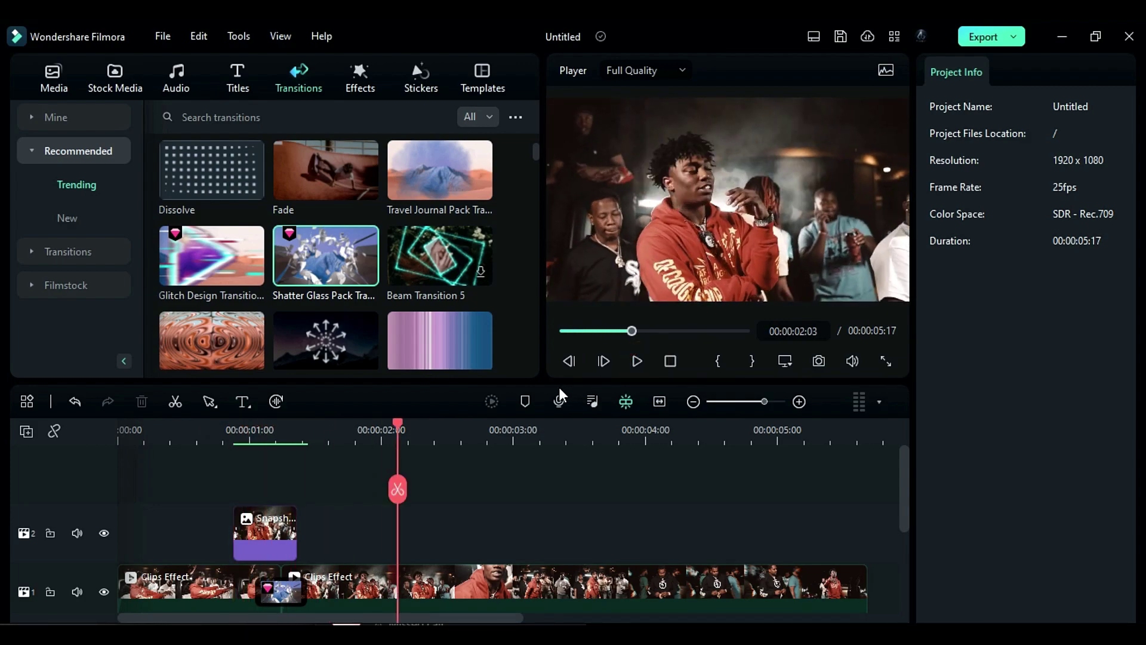
- Split the second main clip at 00:00:02:14 and 00:00:03:05
{"action": "left_click_drag", "start_coordinate": [400, 425], "coordinate": [544, 511]}
{"action": "left_click", "coordinate": [455, 490]}
{"action": "left_click", "coordinate": [507, 585]}
{"action": "left_click", "coordinate": [543, 492]}
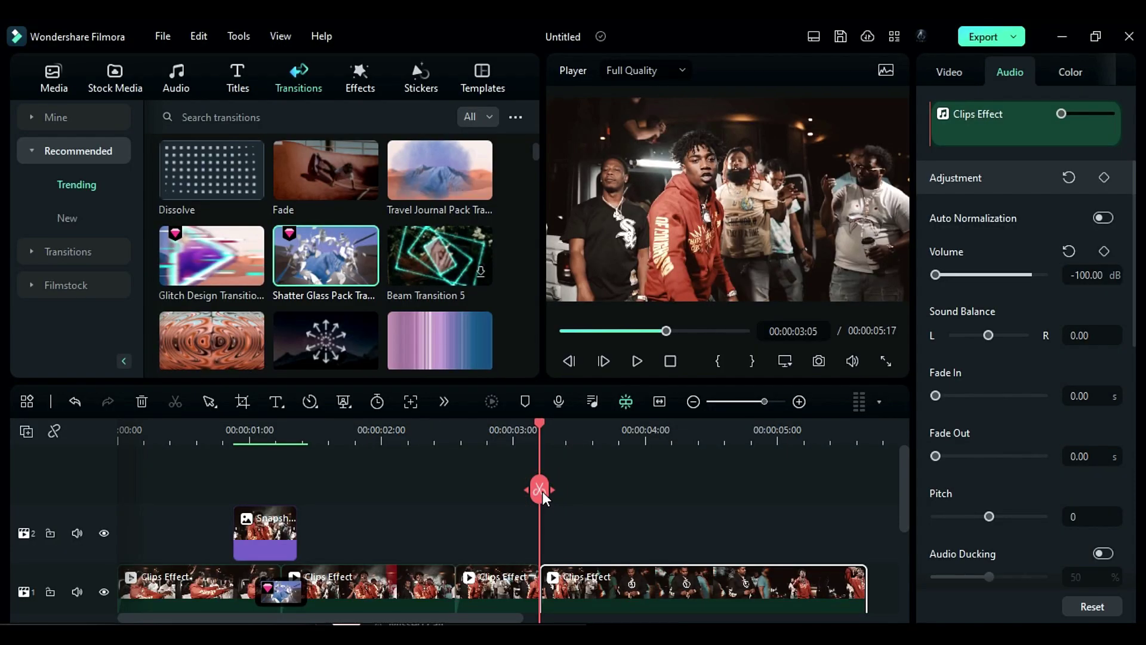
- Copy the segment between the new cuts onto video track 5 and isolate the man in the red hoodie with Smart Cutout
{"action": "left_click", "coordinate": [488, 583]}
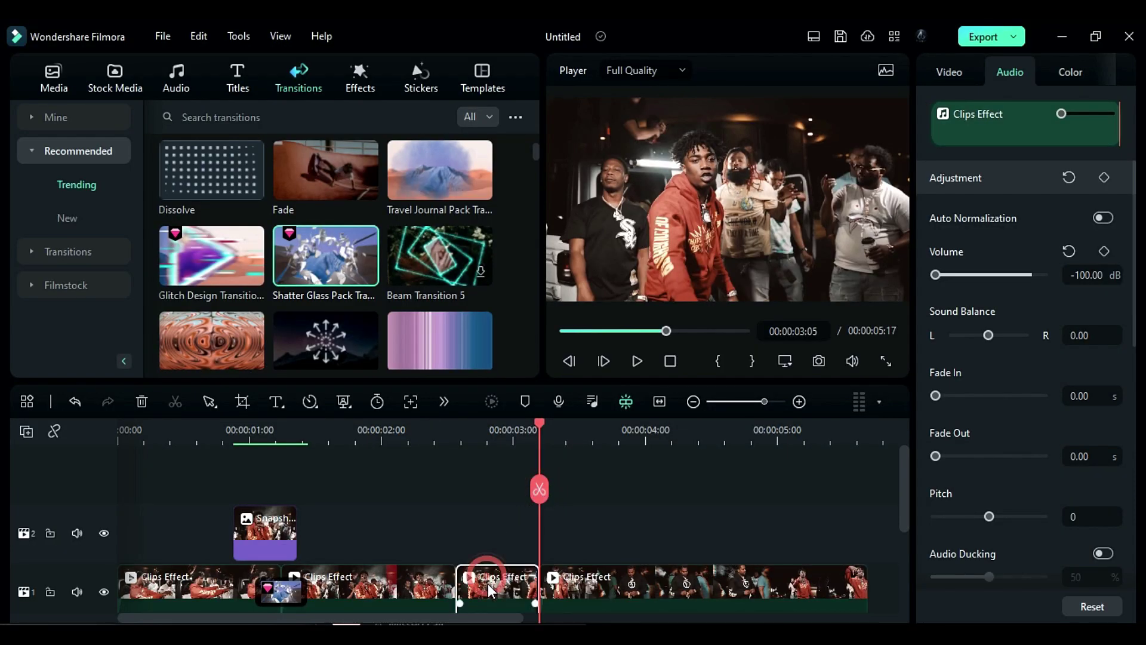
{"action": "left_click_drag", "start_coordinate": [490, 587], "coordinate": [510, 534]}
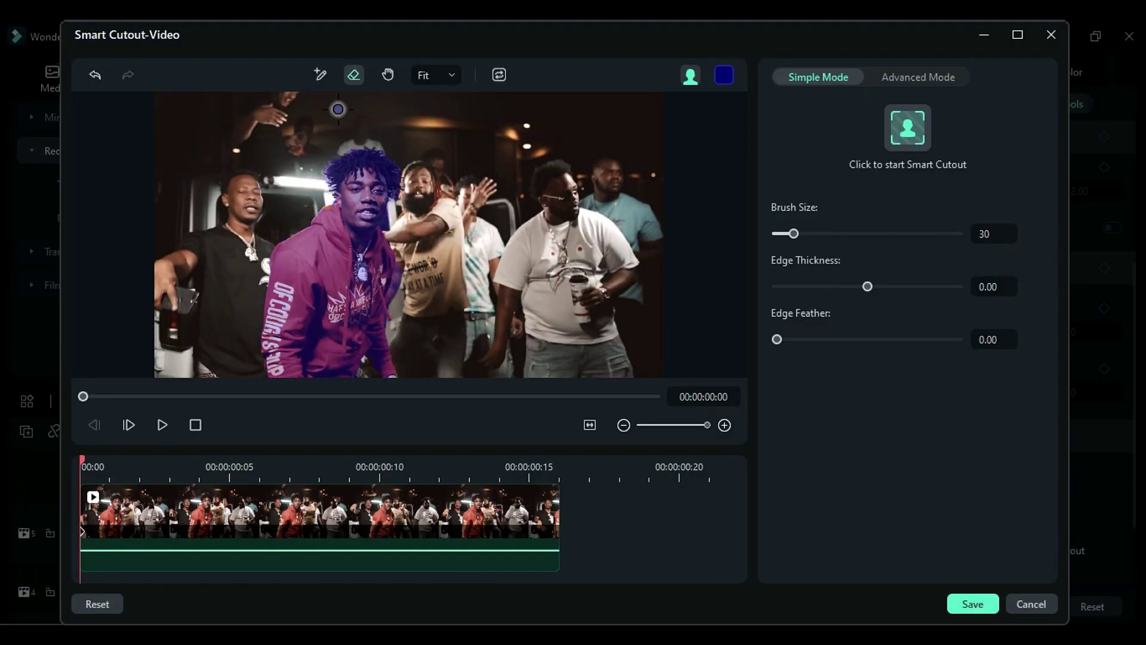
{"action": "left_click", "coordinate": [139, 469]}
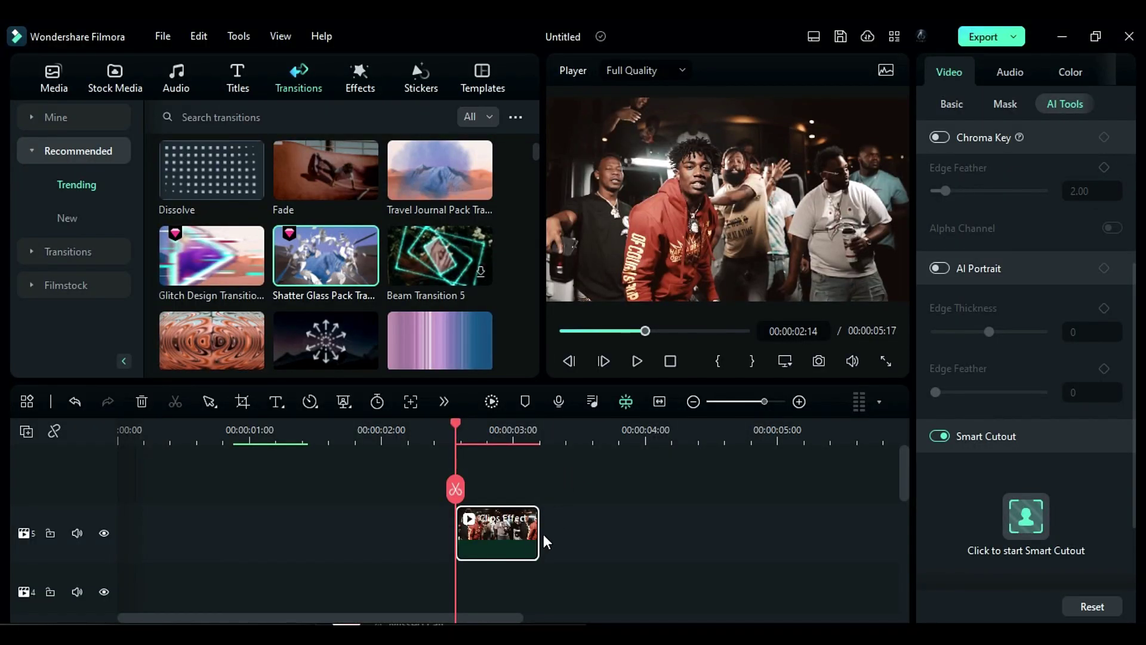
- Duplicate the cutout clip onto video track 4 and add keyframes for all its transform properties at 00:00:02:14
{"action": "left_click", "coordinate": [94, 567]}
{"action": "key", "text": "ctrl+v"}
{"action": "left_click", "coordinate": [456, 442]}
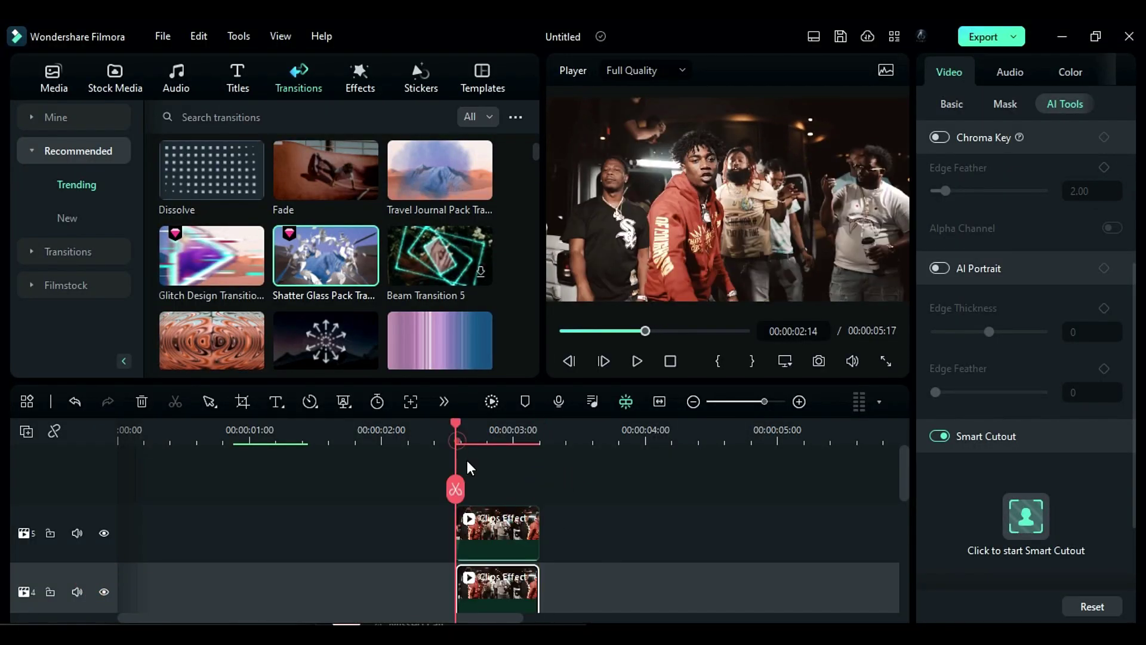
{"action": "left_click", "coordinate": [955, 102]}
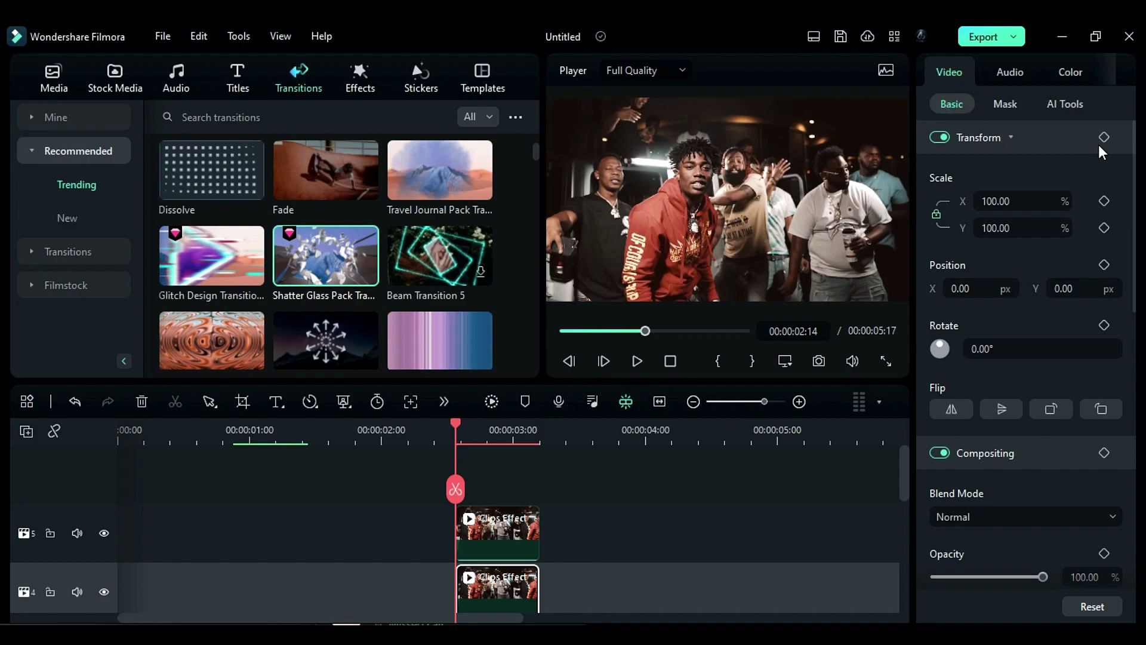
{"action": "left_click", "coordinate": [1098, 144]}
{"action": "left_click", "coordinate": [1012, 136]}
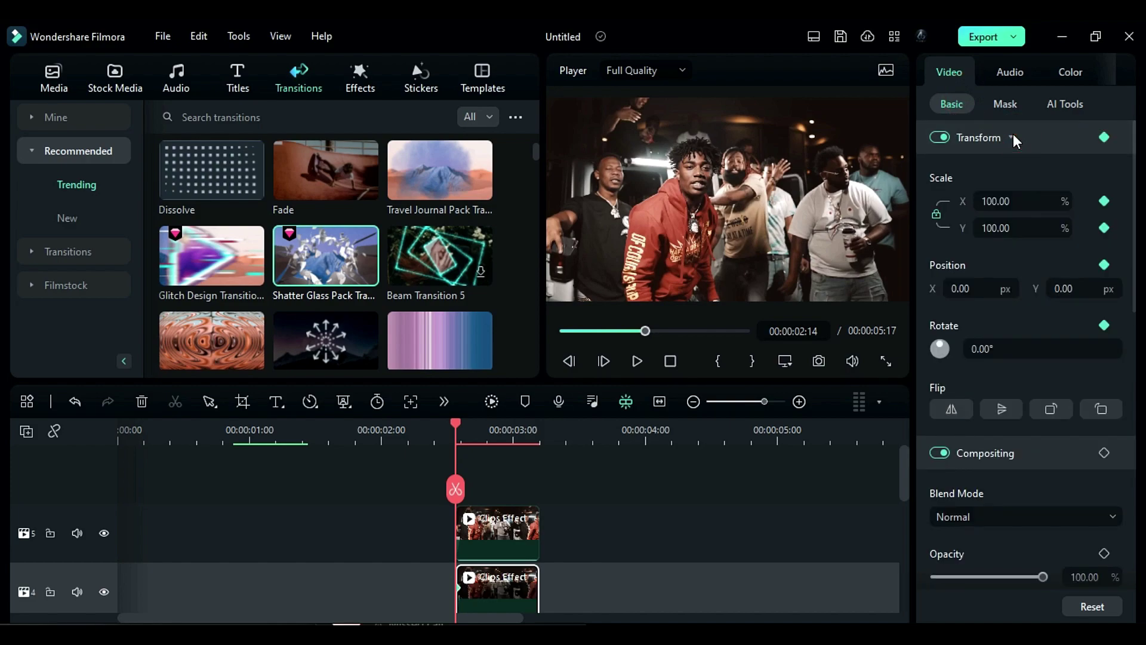
- At 00:00:02:19, set the track 4 cutout's rotation to -18° and its position to X -195, Y 92 px
{"action": "left_click_drag", "start_coordinate": [455, 425], "coordinate": [483, 439]}
{"action": "left_click", "coordinate": [982, 349]}
{"action": "type", "text": "-18"}
{"action": "key", "text": "Return"}
{"action": "left_click_drag", "start_coordinate": [968, 288], "coordinate": [966, 289]}
{"action": "left_click_drag", "start_coordinate": [1064, 289], "coordinate": [1119, 288]}
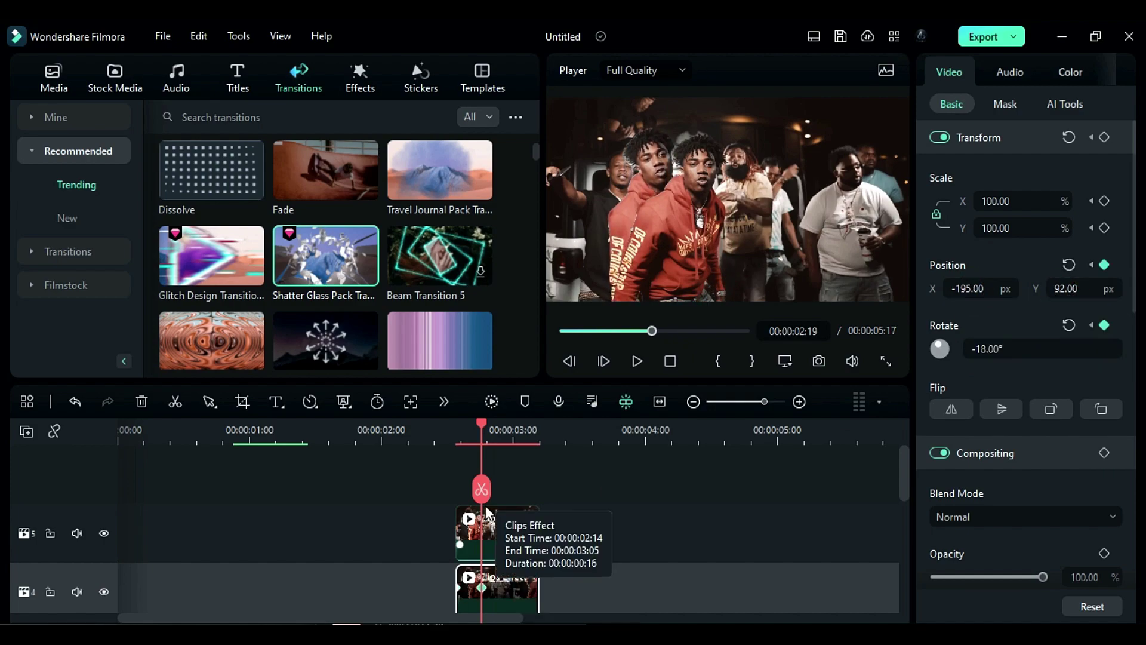
- Hold the track 4 cutout with position and rotation keyframes at 00:00:02:23, and reset both properties to 0 at 00:00:03:04
{"action": "left_click_drag", "start_coordinate": [489, 427], "coordinate": [504, 436]}
{"action": "left_click", "coordinate": [1104, 265]}
{"action": "left_click", "coordinate": [1103, 325]}
{"action": "left_click_drag", "start_coordinate": [503, 425], "coordinate": [534, 423]}
{"action": "left_click", "coordinate": [1069, 325]}
{"action": "left_click", "coordinate": [1069, 265]}
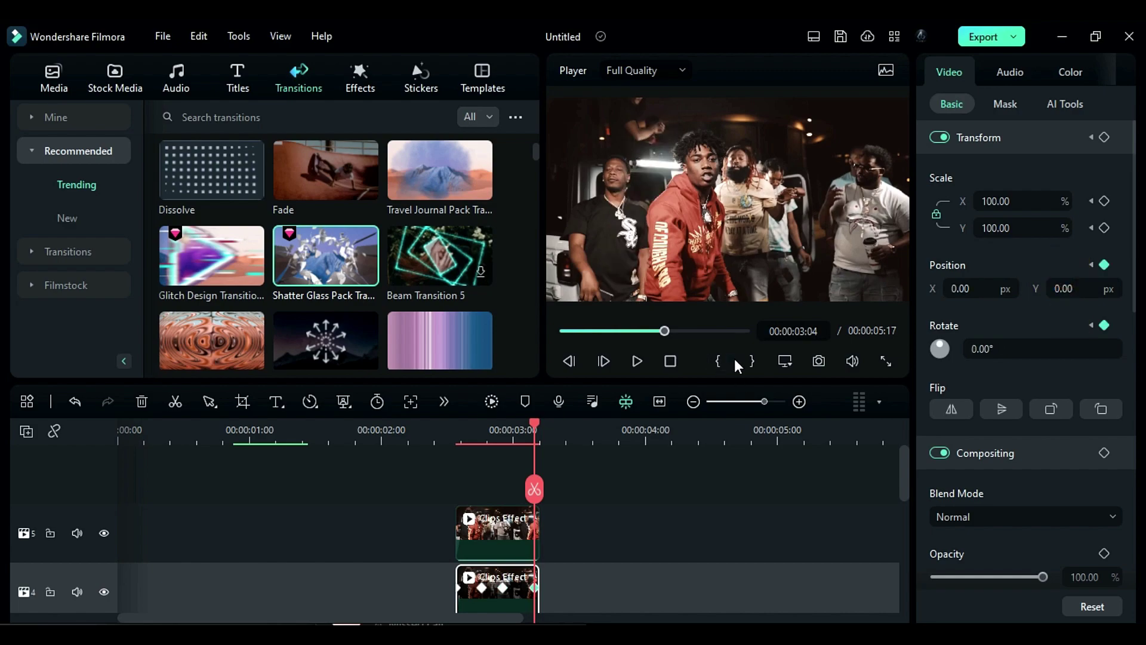
- Duplicate the man's cutout clip from track 5 onto video track 3, starting at 00:00:02:14
{"action": "scroll", "coordinate": [638, 548], "scroll_direction": "down", "scroll_amount": 2}
{"action": "left_click", "coordinate": [496, 465]}
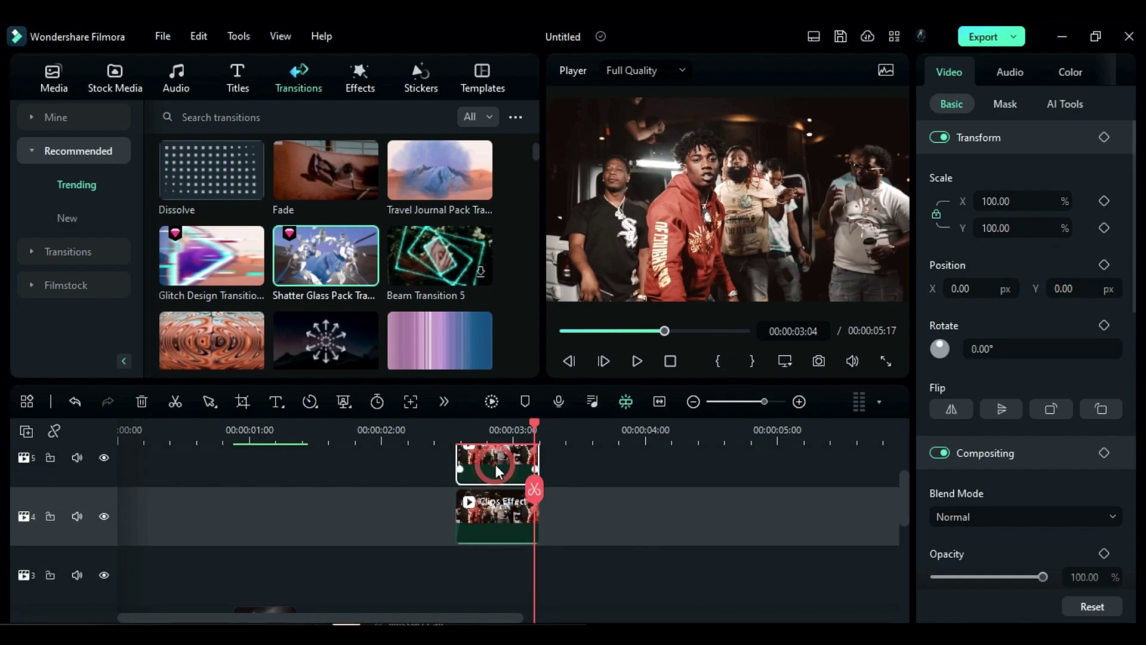
{"action": "left_click", "coordinate": [455, 433]}
{"action": "left_click", "coordinate": [104, 552]}
{"action": "key", "text": "ctrl+v"}
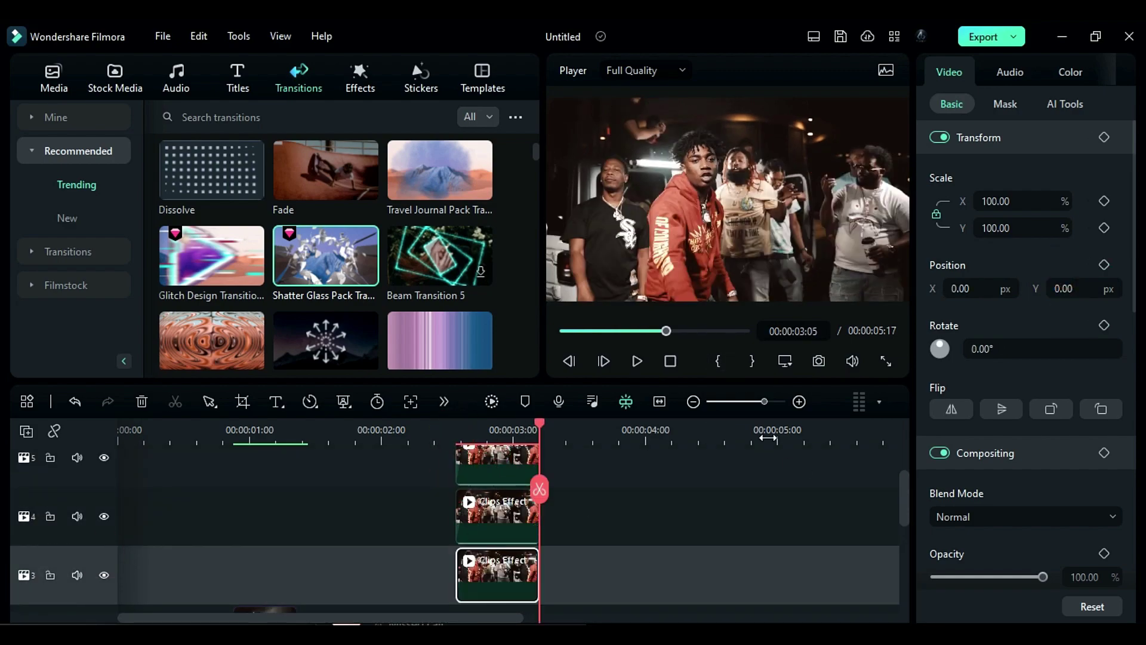
- Trim the start of the track 3 cutout to 00:00:02:16
{"action": "left_click", "coordinate": [769, 401]}
{"action": "left_click", "coordinate": [376, 435]}
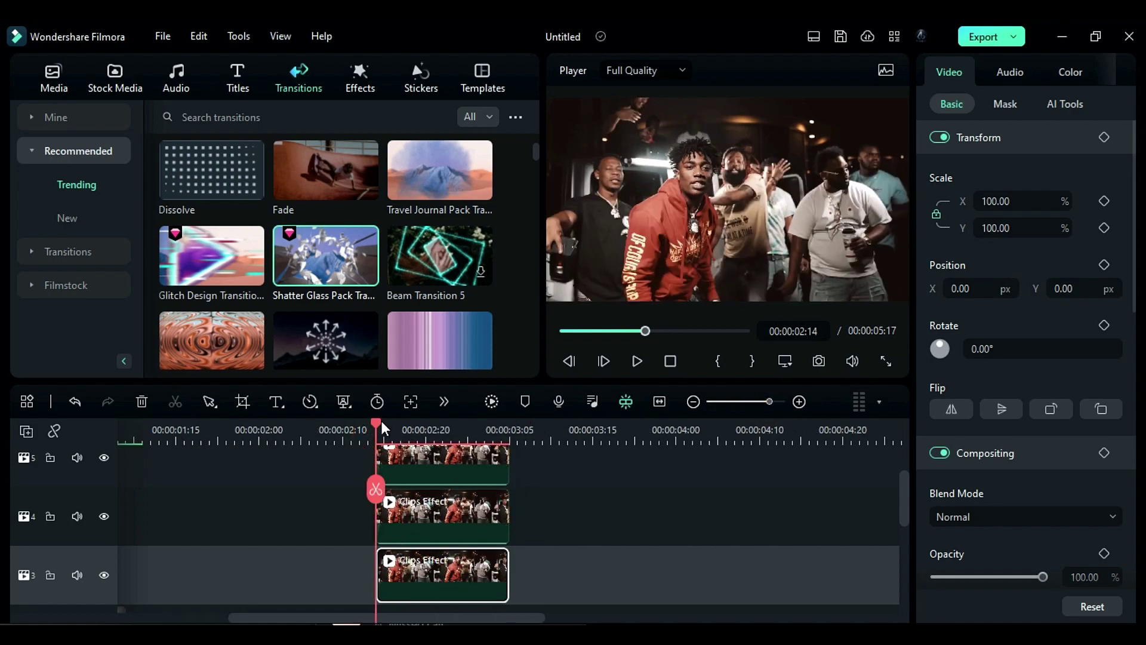
{"action": "left_click_drag", "start_coordinate": [377, 420], "coordinate": [393, 421]}
{"action": "left_click_drag", "start_coordinate": [419, 583], "coordinate": [436, 582]}
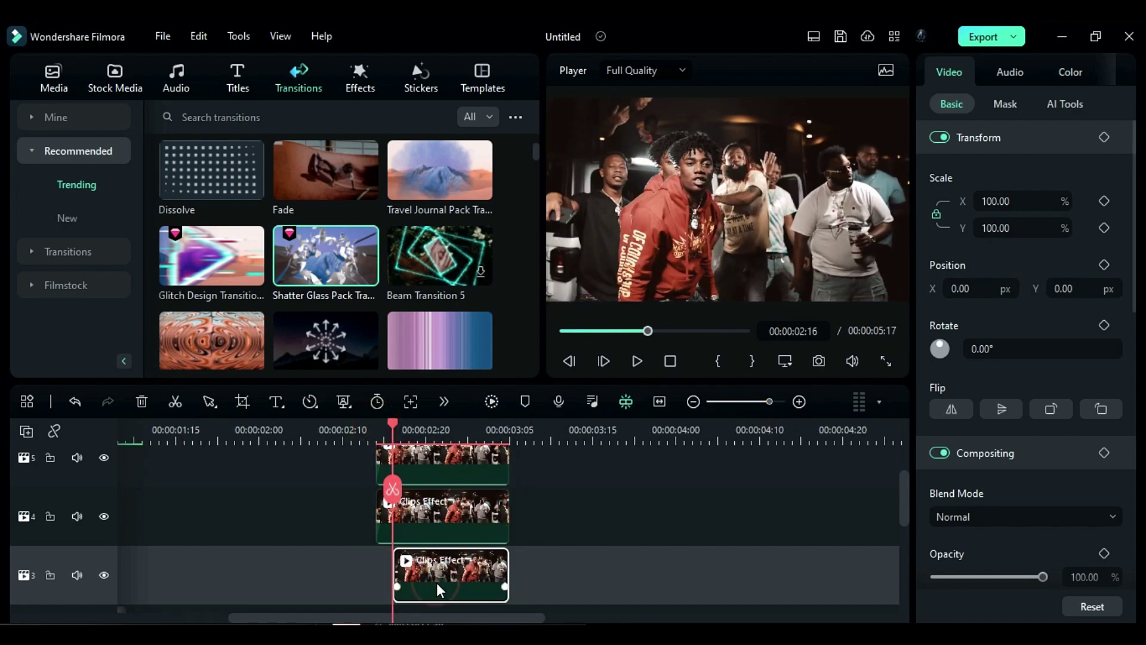
- Keyframe the track 3 cutout's transform at 00:00:02:16, and at 00:00:02:21 set rotation to -25° and position to X -323, Y 109 px
{"action": "left_click", "coordinate": [1104, 138]}
{"action": "left_click", "coordinate": [425, 433]}
{"action": "left_click_drag", "start_coordinate": [425, 434], "coordinate": [435, 438]}
{"action": "left_click", "coordinate": [989, 358]}
{"action": "type", "text": "-25"}
{"action": "key", "text": "Return"}
{"action": "left_click_drag", "start_coordinate": [991, 289], "coordinate": [818, 290]}
{"action": "left_click", "coordinate": [1066, 289]}
{"action": "type", "text": "111"}
{"action": "key", "text": "Return"}
{"action": "left_click_drag", "start_coordinate": [1075, 289], "coordinate": [1069, 289]}
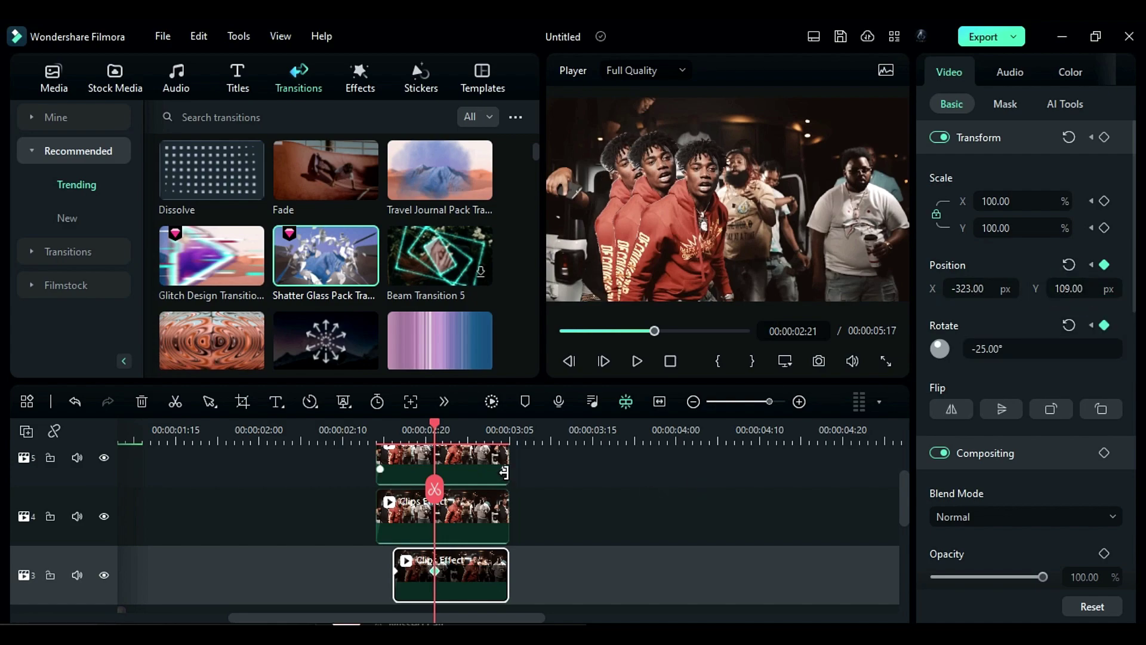
- Hold the track 3 cutout with position and rotation keyframes at 00:00:02:23, and reset both to 0 at 00:00:03:04
{"action": "left_click_drag", "start_coordinate": [435, 443], "coordinate": [501, 427]}
{"action": "left_click", "coordinate": [1104, 265]}
{"action": "left_click", "coordinate": [1104, 324]}
{"action": "left_click", "coordinate": [1068, 264]}
{"action": "left_click", "coordinate": [1068, 325]}
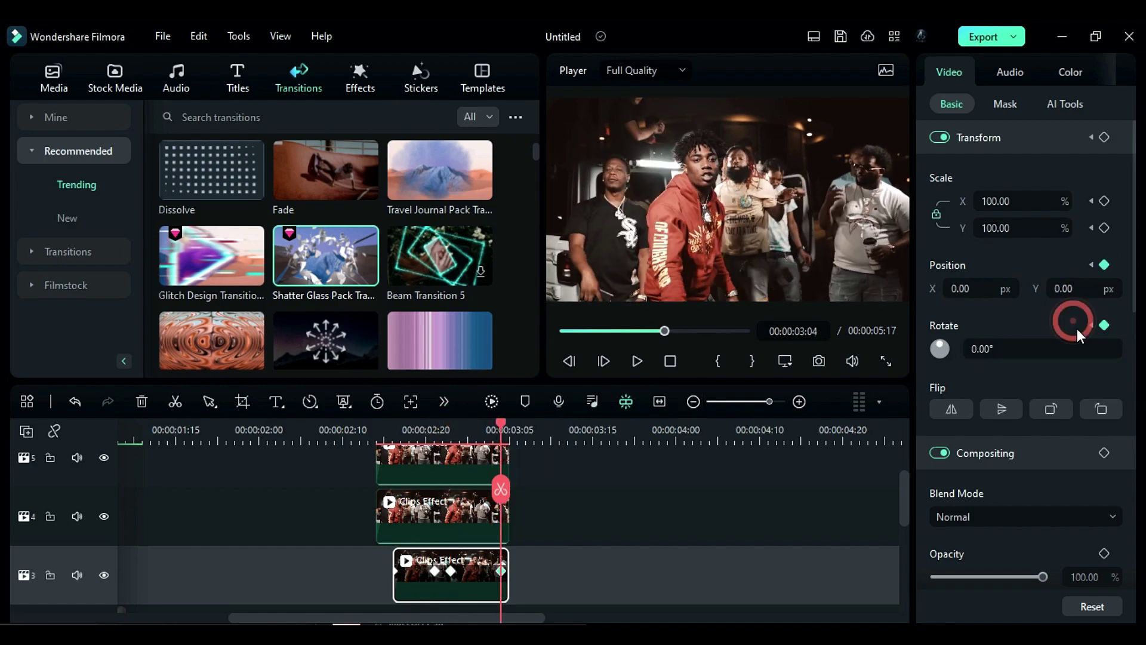
- Paste another copy of the cutout onto video track 2 and trim its start to 00:00:02:18
{"action": "scroll", "coordinate": [419, 461], "scroll_direction": "down", "scroll_amount": 3}
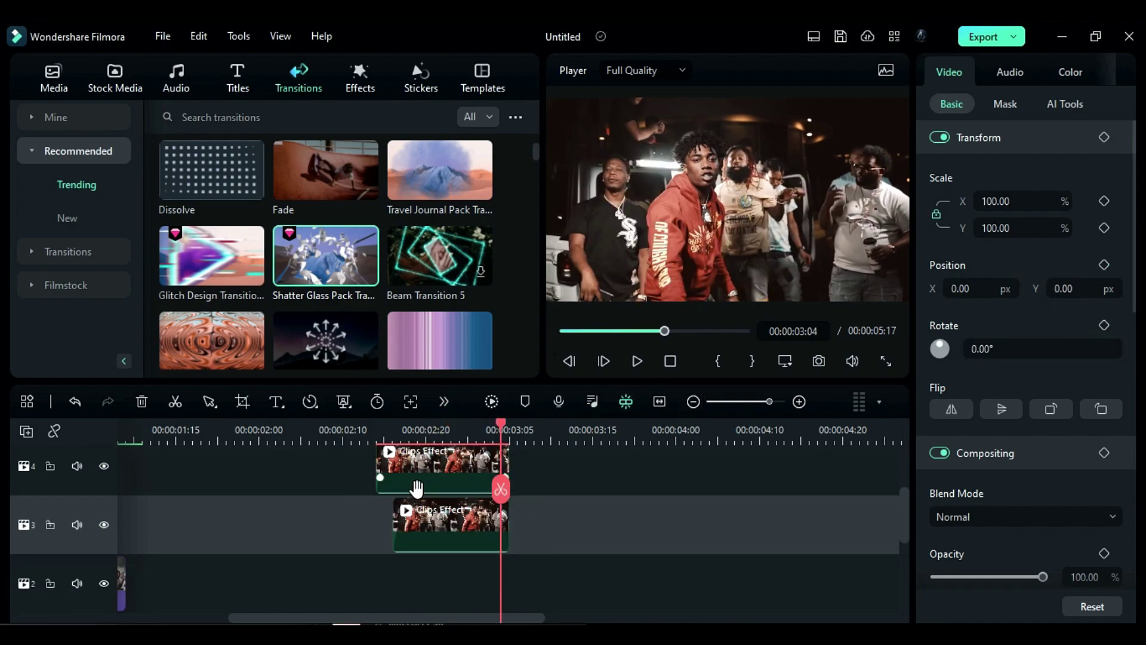
{"action": "left_click", "coordinate": [375, 431]}
{"action": "left_click", "coordinate": [227, 511]}
{"action": "key", "text": "ctrl+v"}
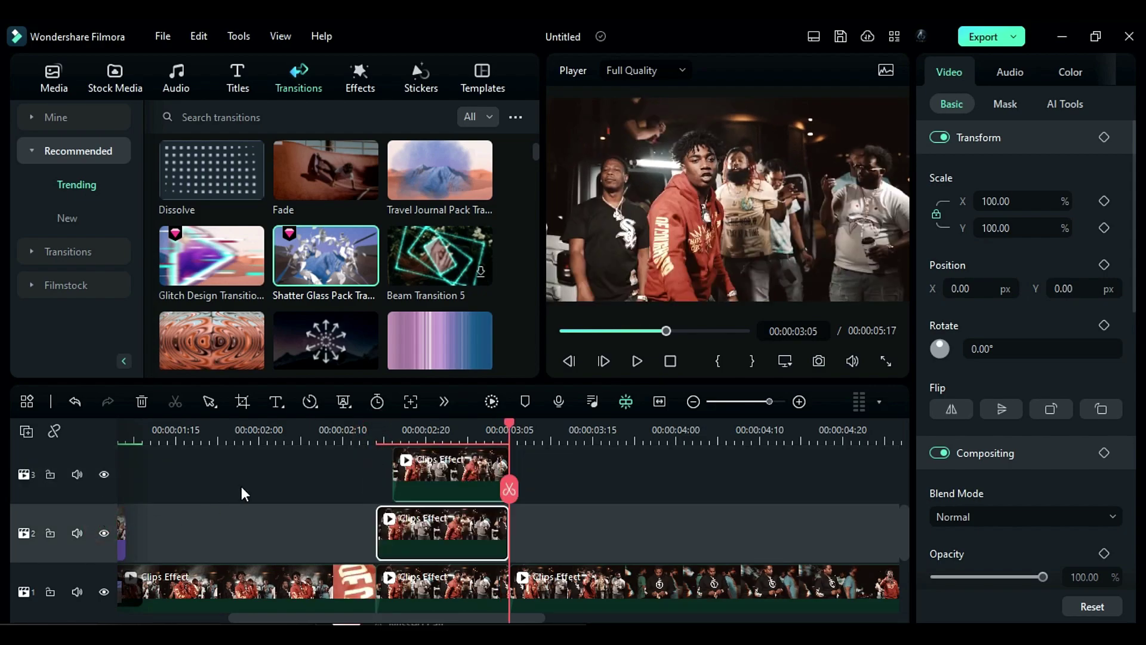
{"action": "left_click_drag", "start_coordinate": [379, 434], "coordinate": [407, 435]}
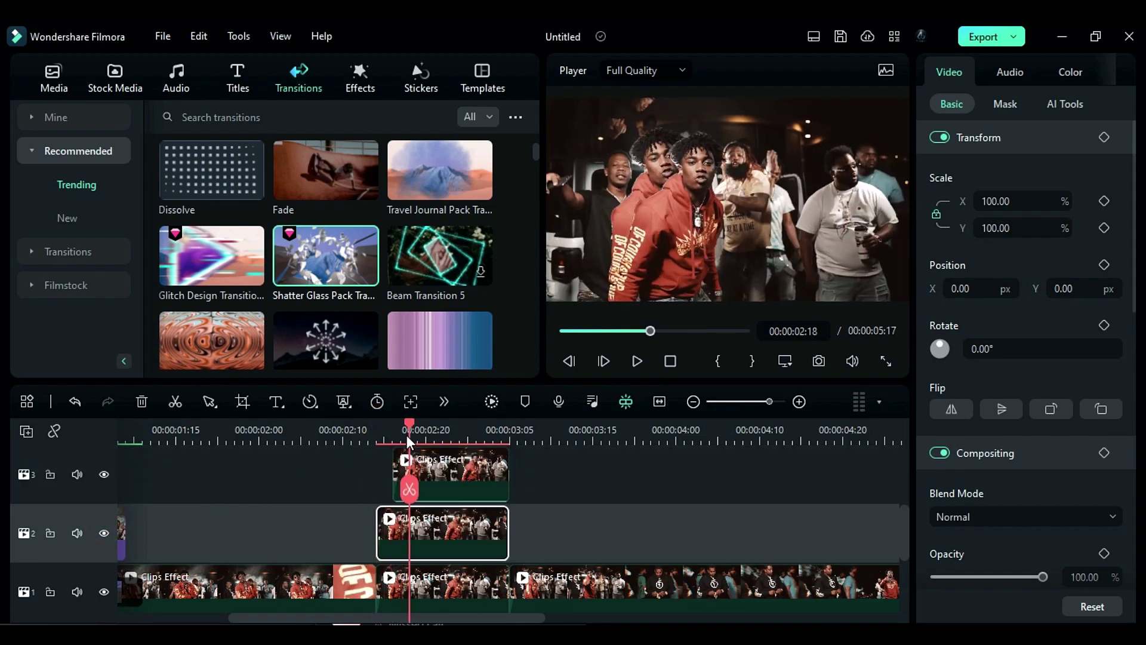
{"action": "left_click_drag", "start_coordinate": [379, 518], "coordinate": [408, 519]}
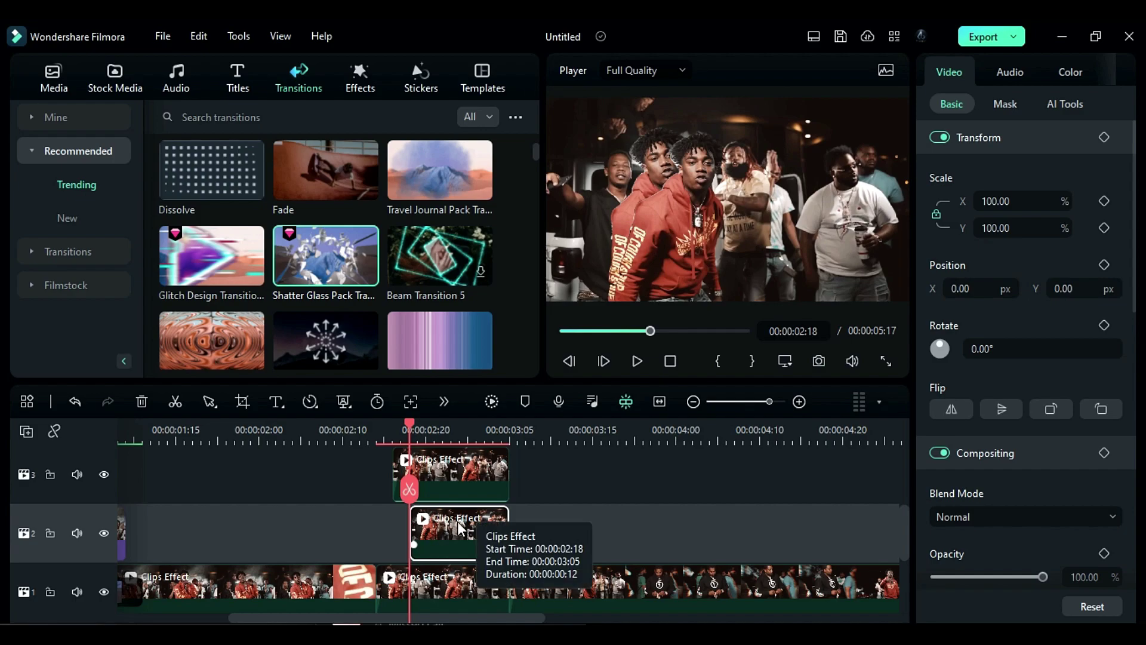
- Keyframe the track 2 cutout's transform at 00:00:02:18, and at 00:00:02:23 set rotation to -42° and position to X -526, Y 110 px
{"action": "left_click", "coordinate": [1104, 138]}
{"action": "left_click", "coordinate": [449, 436]}
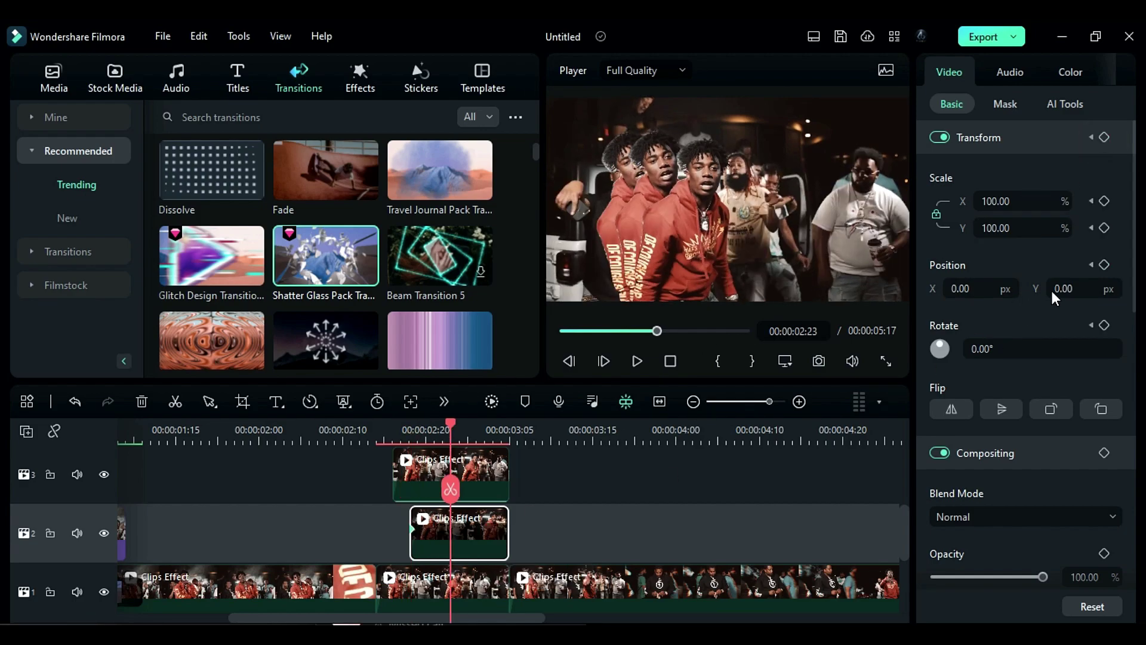
{"action": "left_click", "coordinate": [997, 350]}
{"action": "type", "text": "-42"}
{"action": "left_click", "coordinate": [962, 289]}
{"action": "type", "text": "-513"}
{"action": "key", "text": "Return"}
{"action": "left_click", "coordinate": [1067, 289]}
{"action": "type", "text": "107"}
{"action": "key", "text": "Return"}
{"action": "left_click_drag", "start_coordinate": [1069, 289], "coordinate": [1070, 289]}
{"action": "mouse_move", "coordinate": [967, 289]}
{"action": "left_mouse_down"}
{"action": "mouse_move", "coordinate": [950, 289]}
{"action": "mouse_move", "coordinate": [959, 289]}
{"action": "left_mouse_up"}
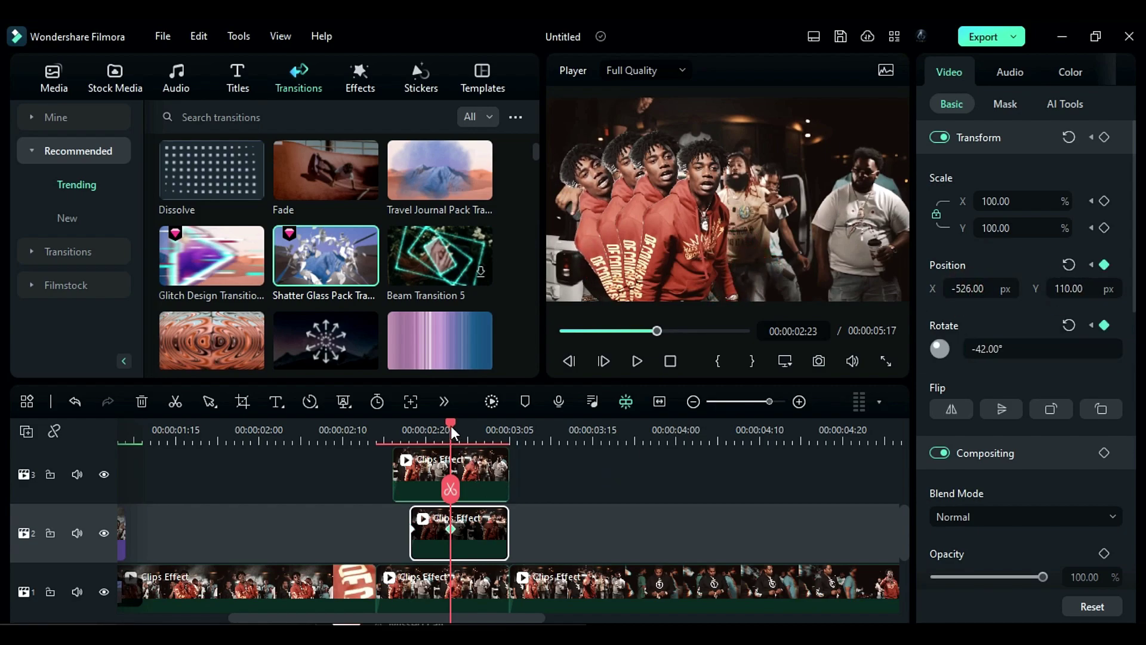
- Reset the track 2 cutout's rotation and position to 0 at 00:00:03:04
{"action": "left_click_drag", "start_coordinate": [452, 433], "coordinate": [500, 433]}
{"action": "left_click", "coordinate": [1069, 324]}
{"action": "left_click", "coordinate": [1068, 264]}
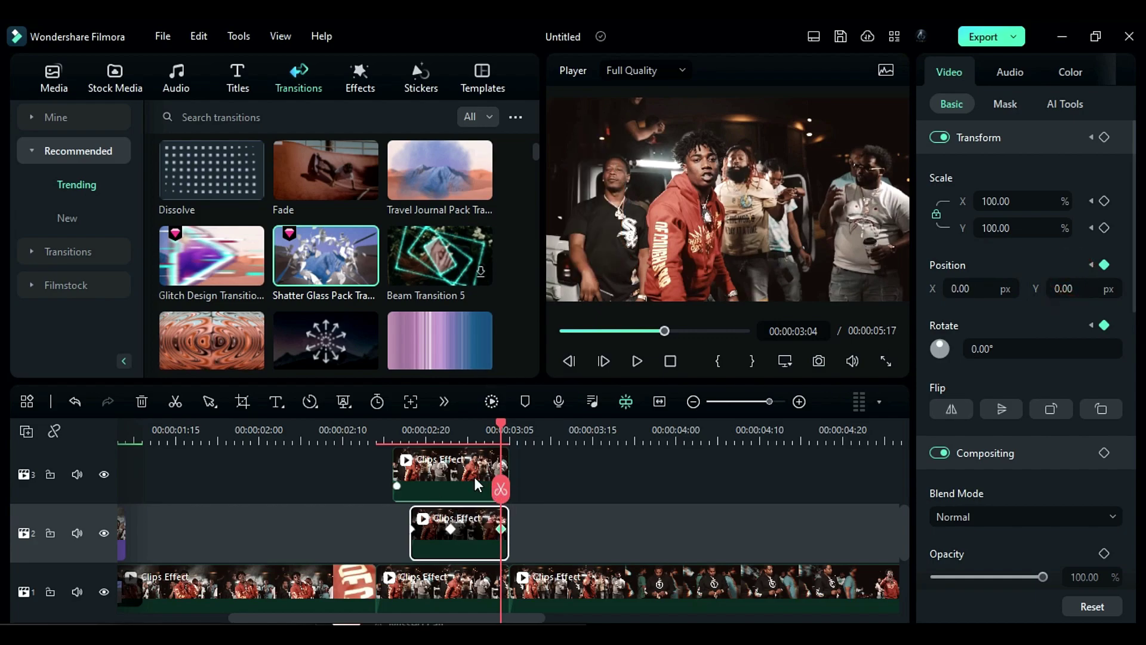
- Apply the Boris FX effect BCC Directional Blur to the cutout clips on tracks 4, 3 and 2
{"action": "left_click", "coordinate": [393, 434]}
{"action": "left_click", "coordinate": [360, 81]}
{"action": "scroll", "coordinate": [71, 251], "scroll_direction": "down", "scroll_amount": 2}
{"action": "left_click", "coordinate": [51, 308]}
{"action": "scroll", "coordinate": [42, 296], "scroll_direction": "down", "scroll_amount": 5}
{"action": "left_click", "coordinate": [66, 251]}
{"action": "left_click_drag", "start_coordinate": [440, 285], "coordinate": [442, 547]}
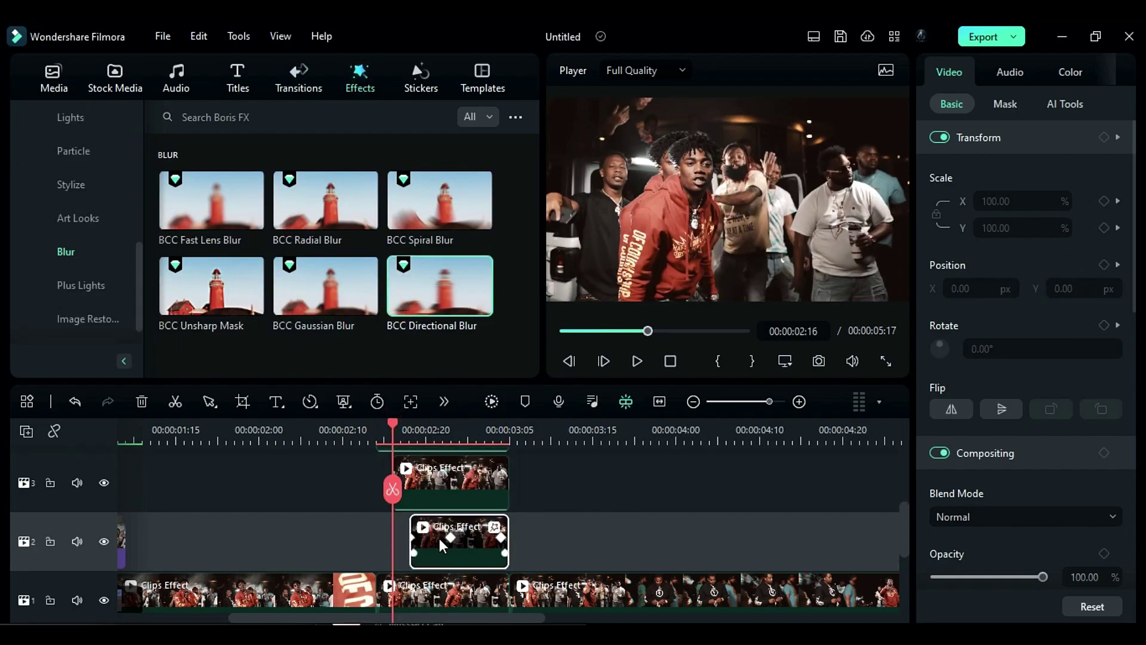
{"action": "scroll", "coordinate": [448, 477], "scroll_direction": "up", "scroll_amount": 3}
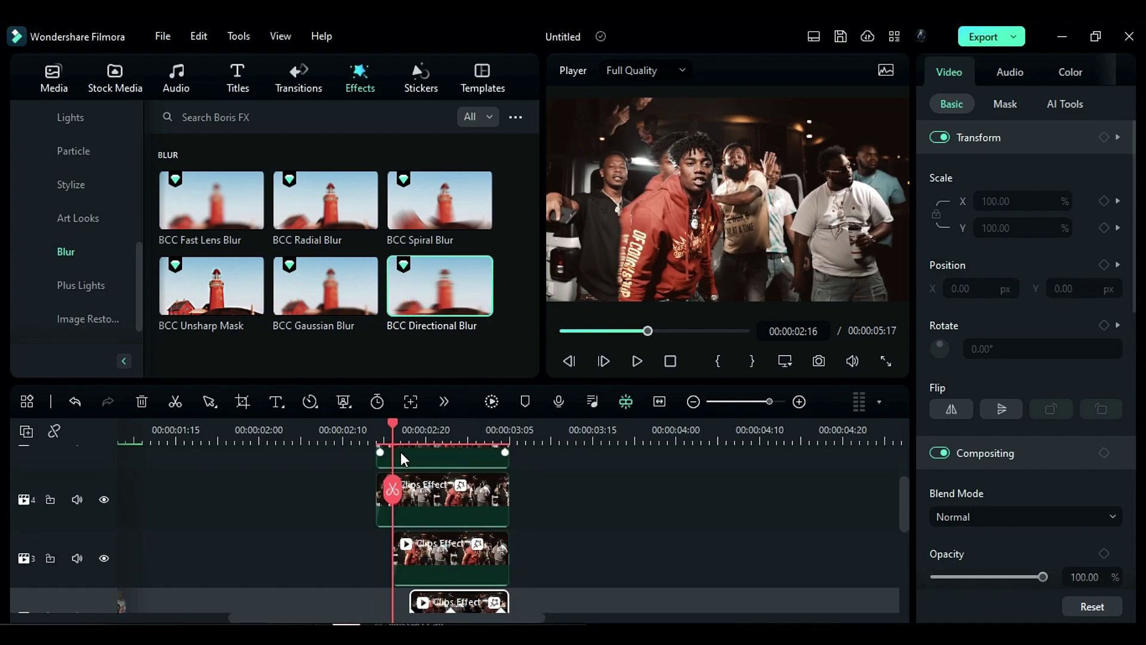
{"action": "mouse_move", "coordinate": [395, 419]}
{"action": "left_mouse_down"}
{"action": "mouse_move", "coordinate": [482, 444]}
{"action": "mouse_move", "coordinate": [412, 431]}
{"action": "left_mouse_up"}
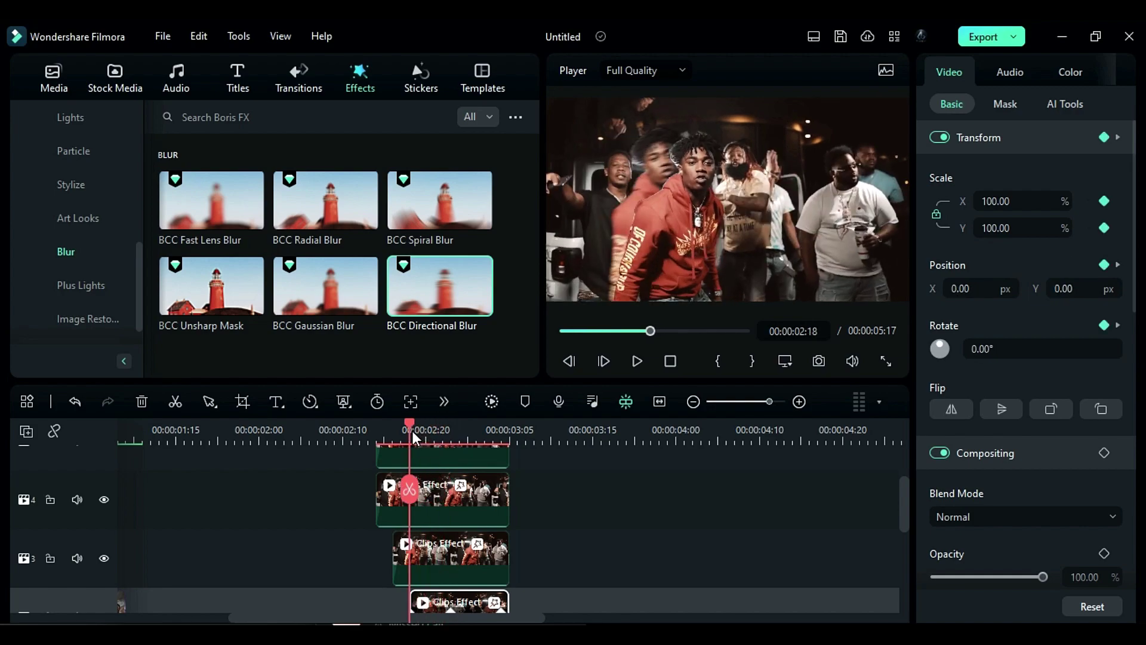
- On the track 4 cutout, keyframe the directional blur's Blur Amount to 0 at 00:00:02:14 and 10 at 00:00:02:15
{"action": "scroll", "coordinate": [420, 555], "scroll_direction": "down", "scroll_amount": 1}
{"action": "scroll", "coordinate": [421, 554], "scroll_direction": "up", "scroll_amount": 3}
{"action": "left_click", "coordinate": [438, 561]}
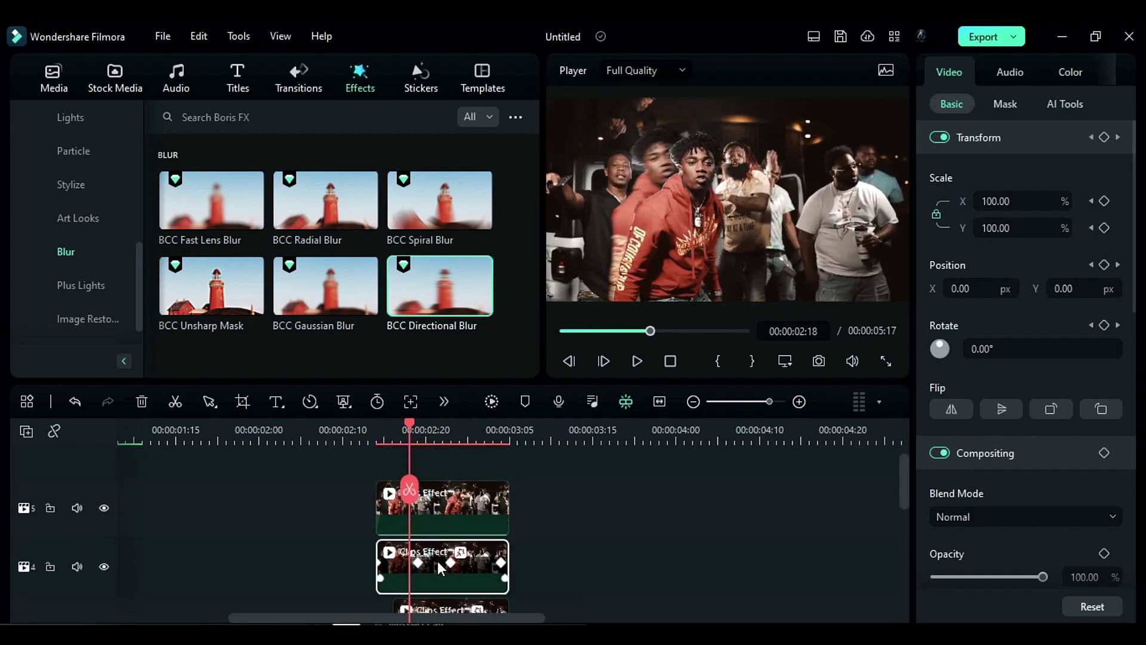
{"action": "scroll", "coordinate": [438, 561], "scroll_direction": "down", "scroll_amount": 1}
{"action": "left_click", "coordinate": [385, 432]}
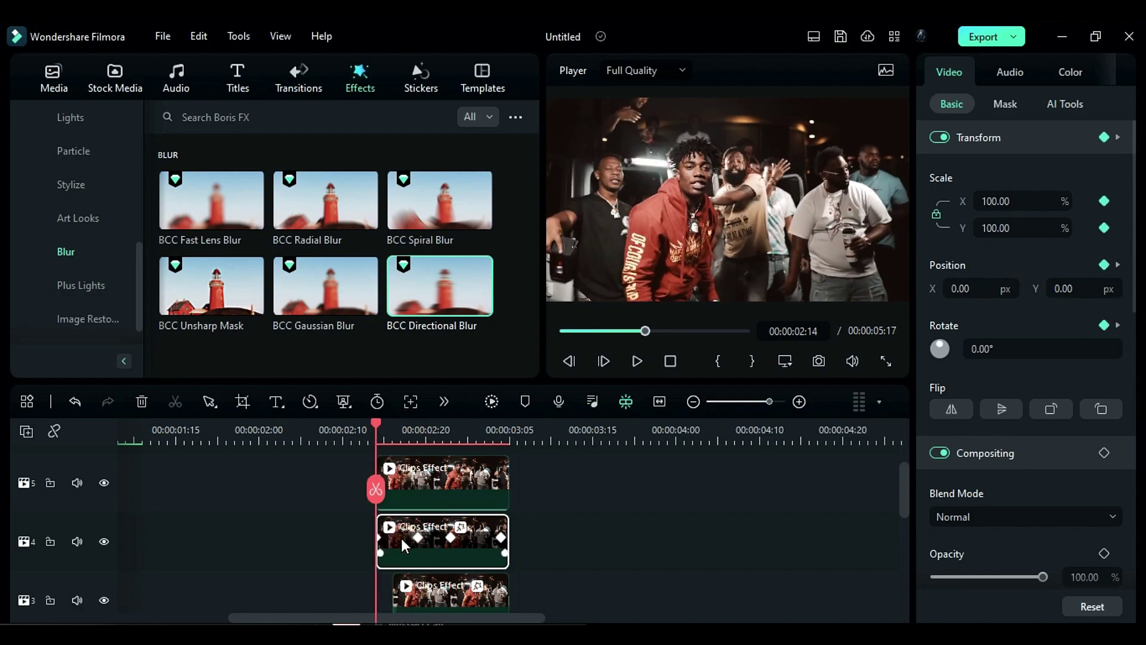
{"action": "left_click", "coordinate": [1114, 71]}
{"action": "left_click", "coordinate": [1103, 71]}
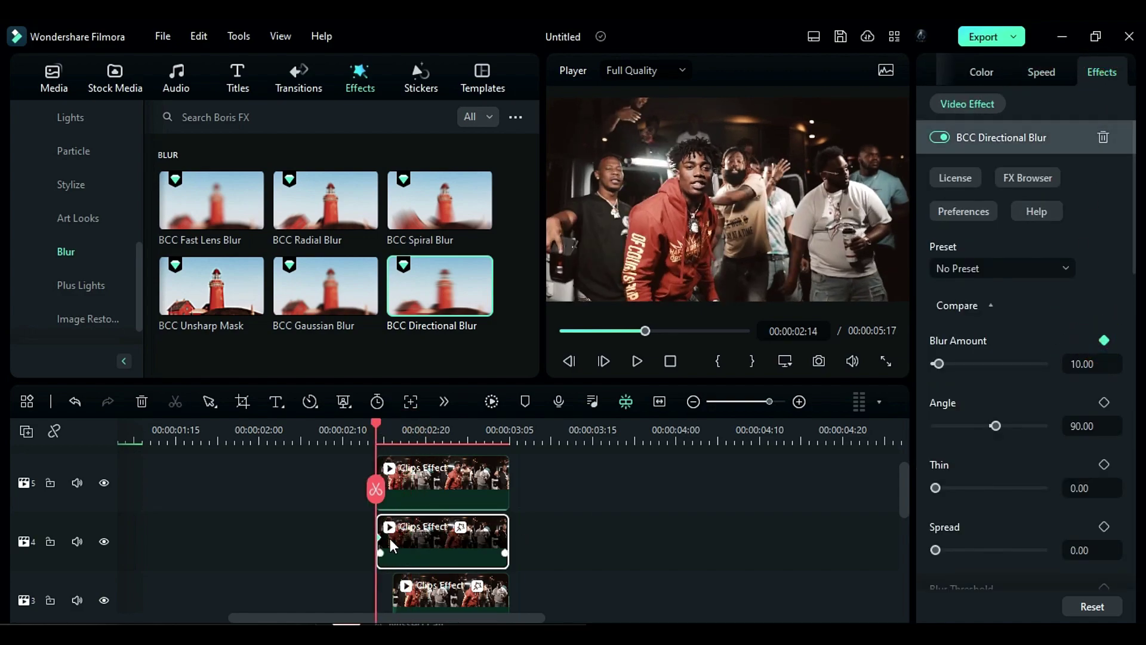
{"action": "left_click", "coordinate": [935, 364]}
{"action": "key", "text": "Right"}
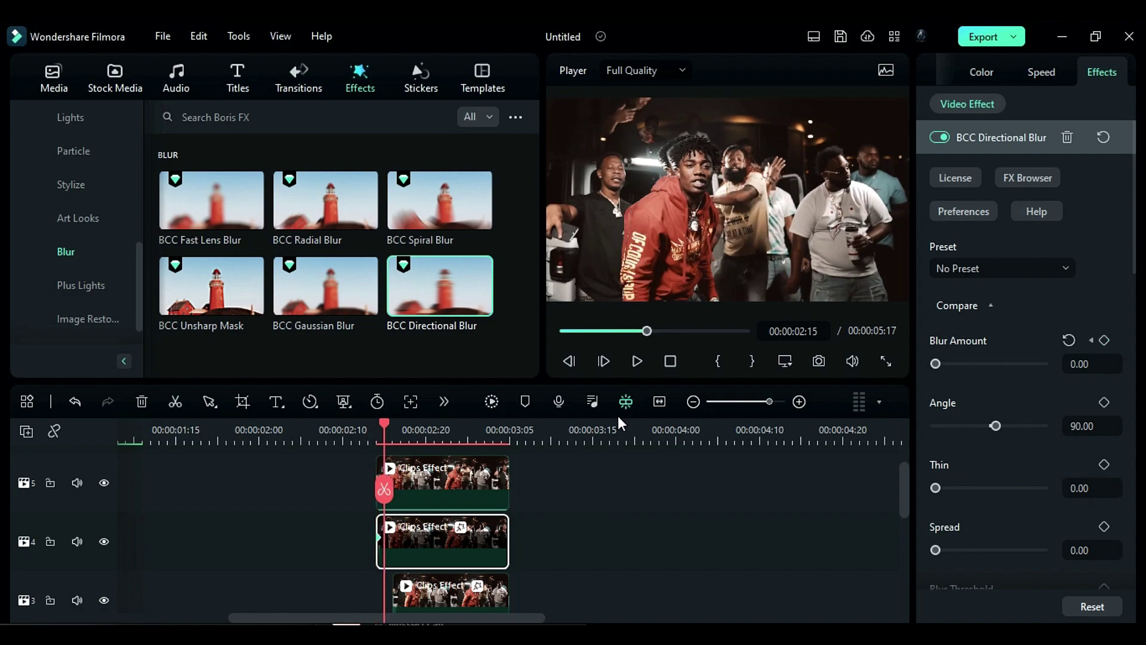
{"action": "left_click", "coordinate": [1068, 339]}
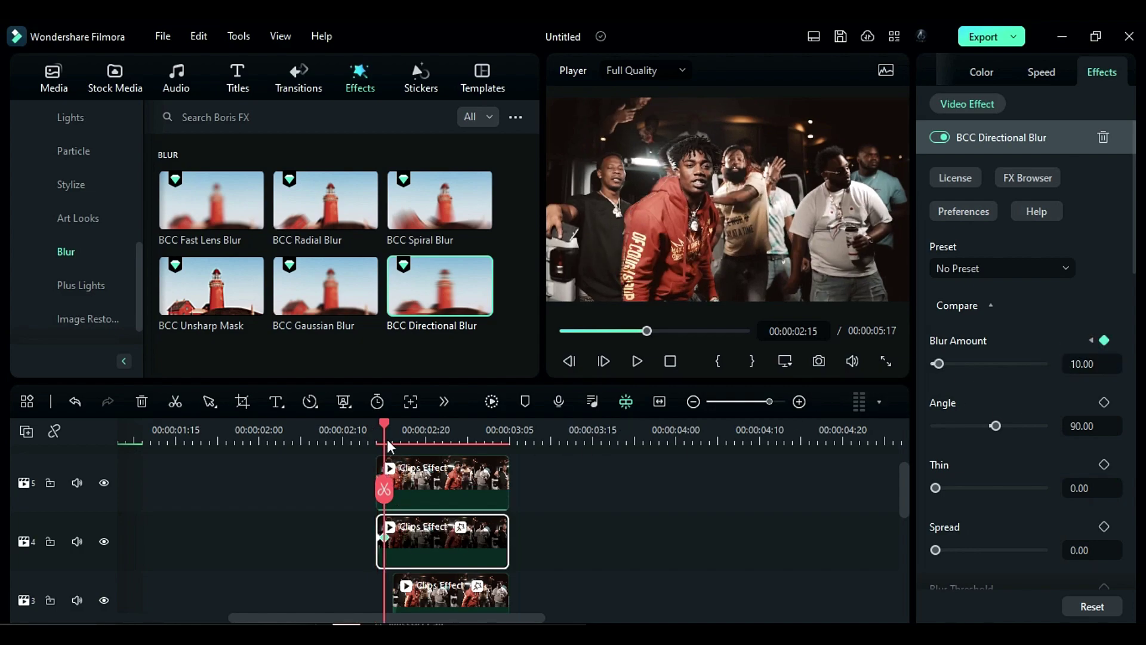
- Keyframe the track 4 cutout's Blur Amount at 10 on 00:00:02:18 and at 0 on 00:00:02:19
{"action": "left_click", "coordinate": [417, 443]}
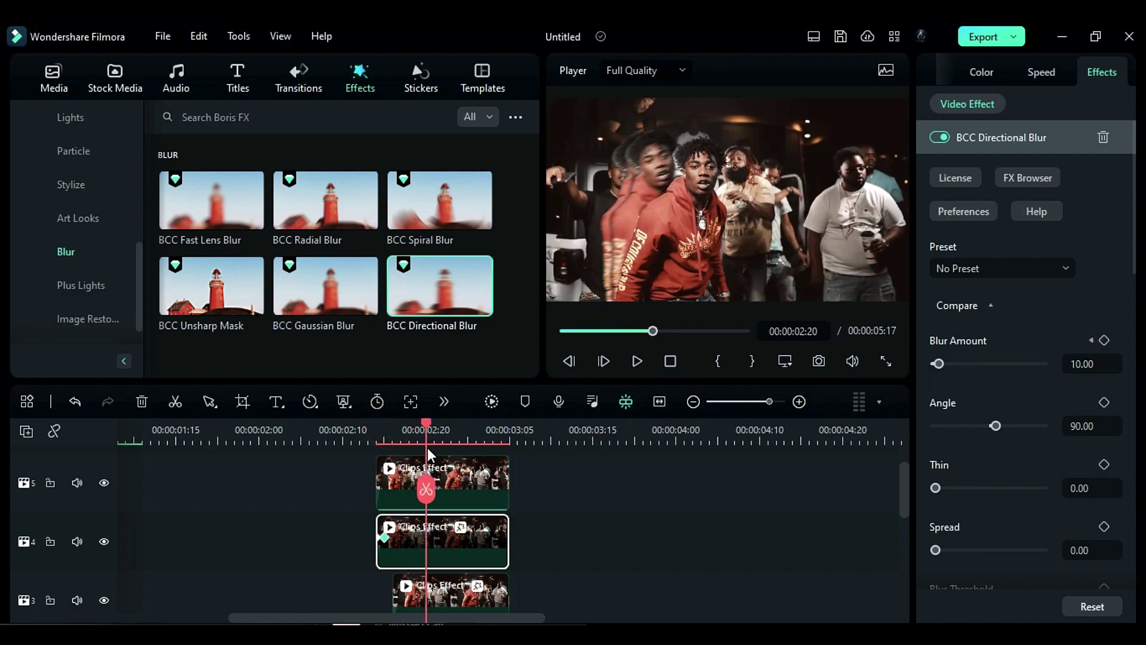
{"action": "key", "text": "Left"}
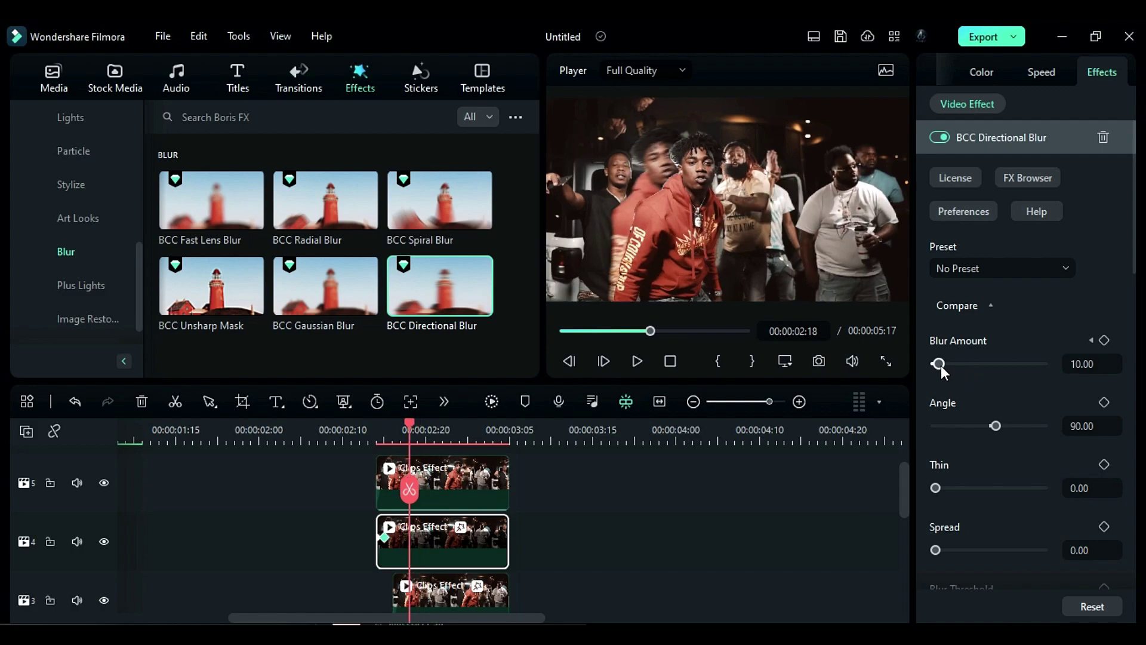
{"action": "key", "text": "Right"}
{"action": "left_click_drag", "start_coordinate": [939, 364], "coordinate": [935, 365]}
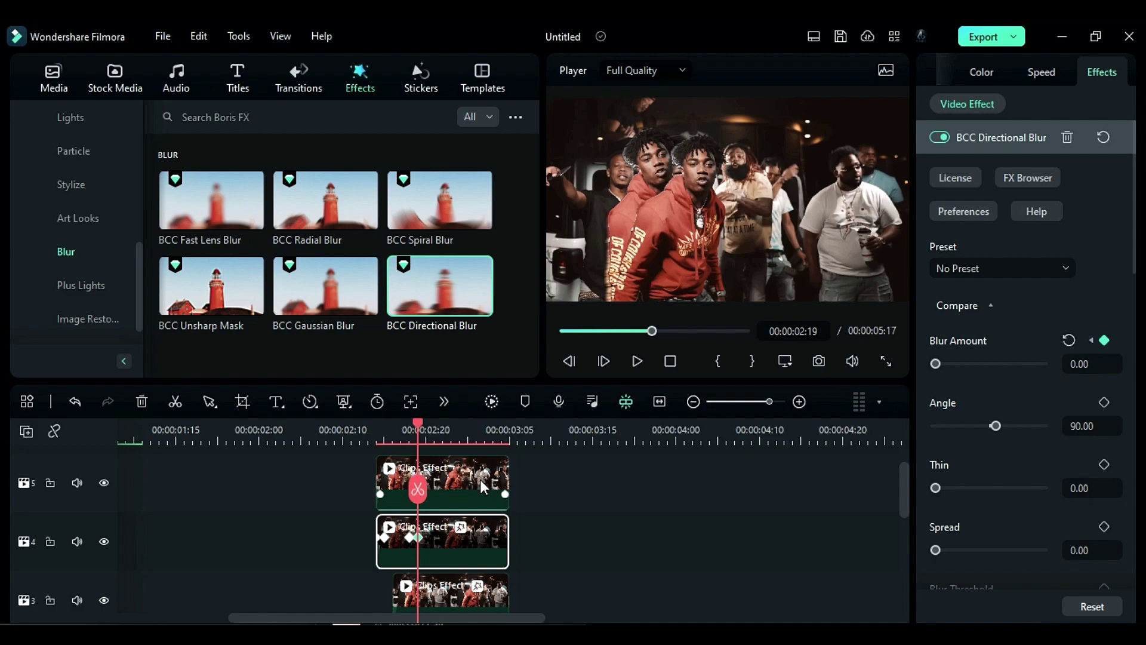
- Keyframe the track 4 cutout's Blur Amount at 0 on 00:00:02:23 and change the amount at 00:00:02:24
{"action": "left_click_drag", "start_coordinate": [430, 428], "coordinate": [450, 431]}
{"action": "left_click", "coordinate": [1103, 340]}
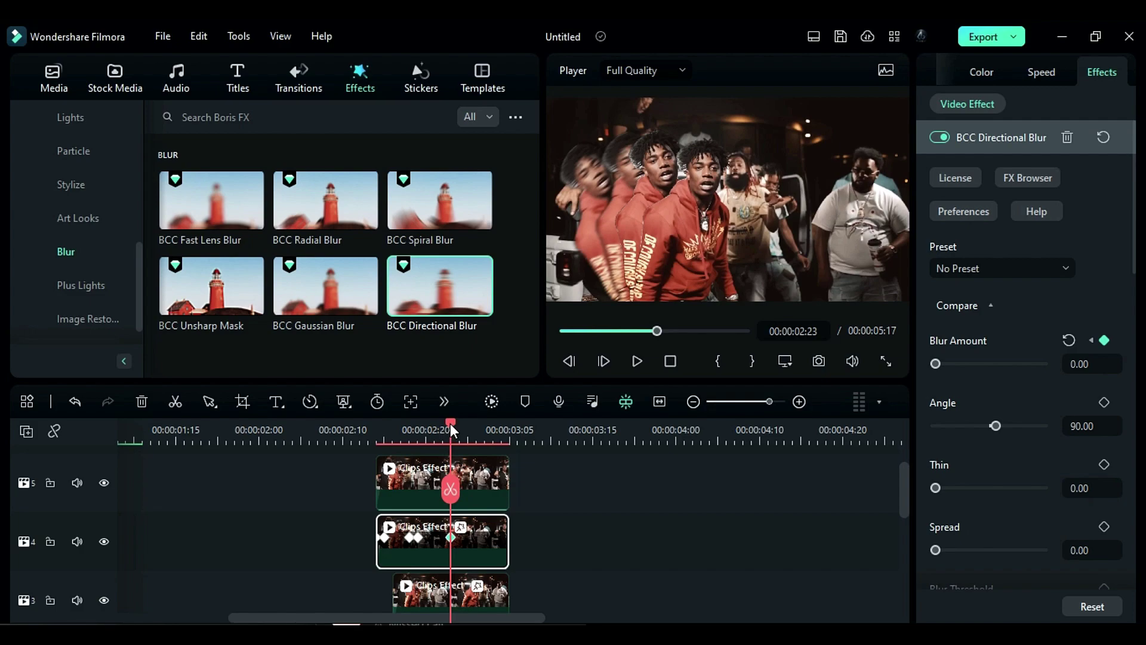
{"action": "left_click_drag", "start_coordinate": [450, 424], "coordinate": [459, 425]}
{"action": "left_click", "coordinate": [1088, 364]}
- On the track 3 cutout, keyframe Blur Amount to 0 at 00:00:02:16 and 10 at 00:00:02:17
{"action": "left_click", "coordinate": [468, 591]}
{"action": "left_click", "coordinate": [393, 430]}
{"action": "left_click", "coordinate": [1104, 340]}
{"action": "key", "text": "Right"}
{"action": "left_click_drag", "start_coordinate": [938, 364], "coordinate": [885, 362]}
{"action": "left_click", "coordinate": [939, 364]}
- Add track 3 Blur Amount keyframes at 00:00:02:20, 02:21 and 02:23, with 0 at 02:23, and raise the blur at 00:00:02:24
{"action": "left_click", "coordinate": [418, 425]}
{"action": "key", "text": "Right"}
{"action": "key", "text": "Right"}
{"action": "key", "text": "Right"}
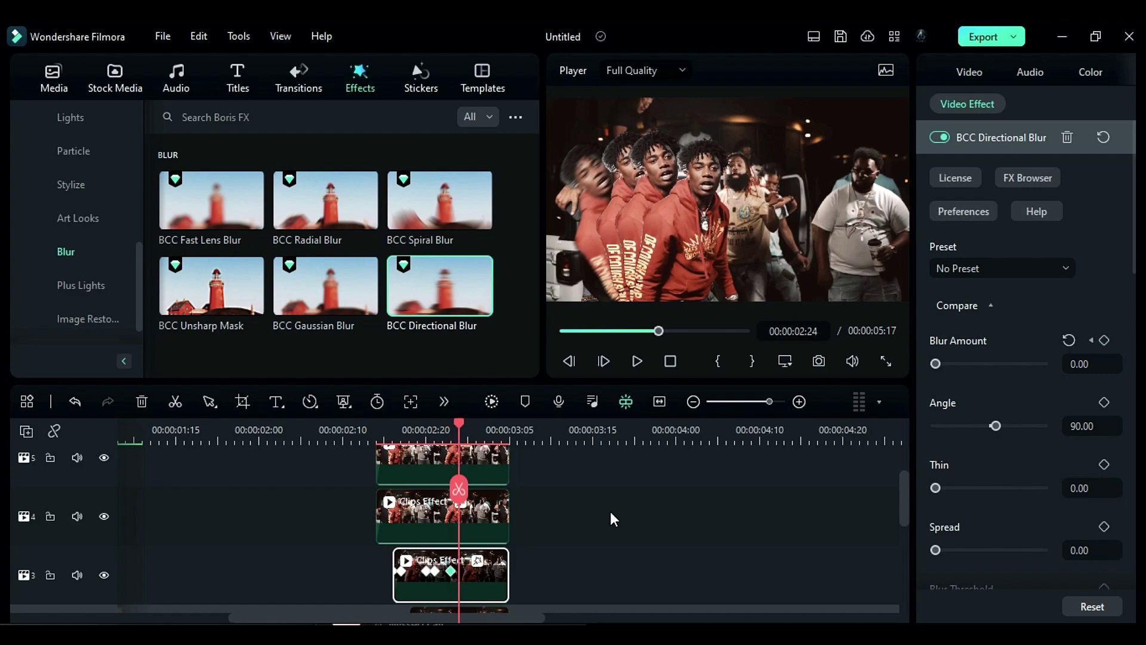
{"action": "left_click", "coordinate": [939, 363]}
- Select the track 2 cutout at 00:00:02:18 and render the timeline preview
{"action": "scroll", "coordinate": [472, 526], "scroll_direction": "down", "scroll_amount": 1}
{"action": "left_click", "coordinate": [454, 582]}
{"action": "left_click", "coordinate": [410, 430]}
{"action": "scroll", "coordinate": [445, 512], "scroll_direction": "down", "scroll_amount": 2}
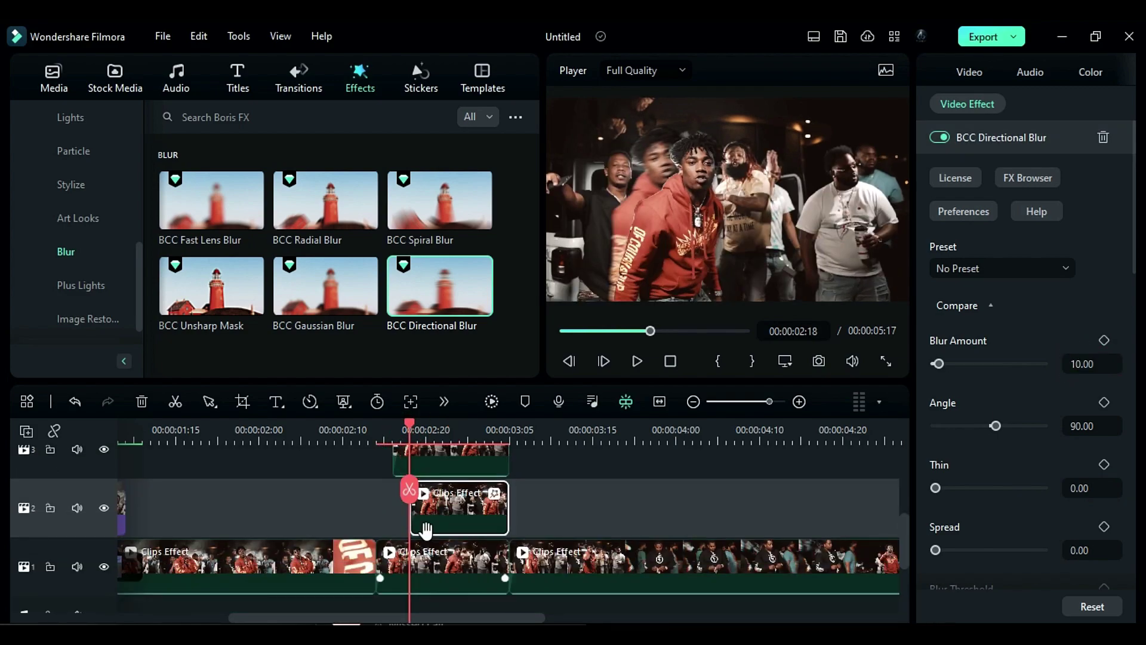
{"action": "left_click", "coordinate": [498, 403]}
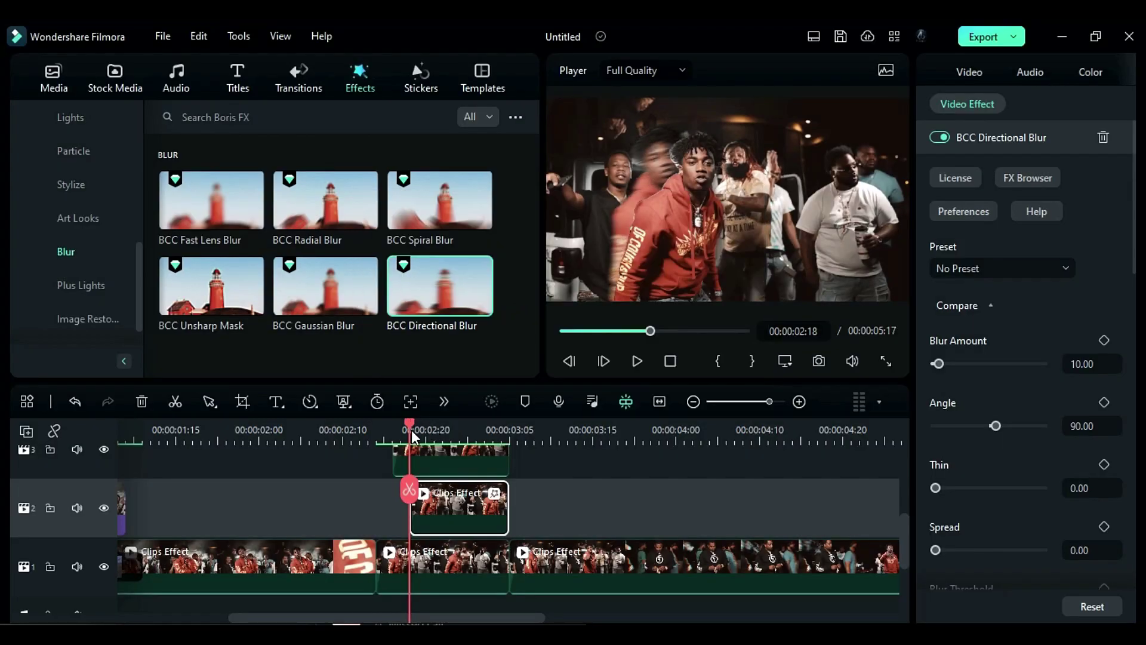
- Play back the blurred clone effect from shortly before 00:00:02:14
{"action": "left_click_drag", "start_coordinate": [411, 430], "coordinate": [347, 426]}
{"action": "key", "text": "space"}
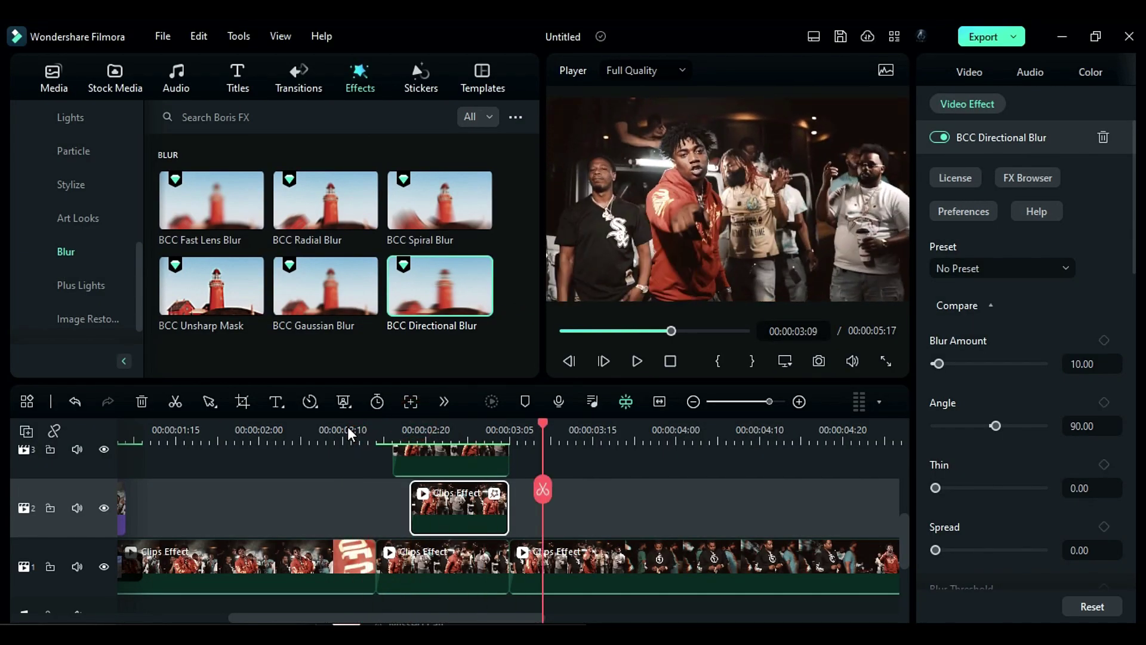
{"action": "left_click", "coordinate": [300, 441]}
{"action": "key", "text": "space"}
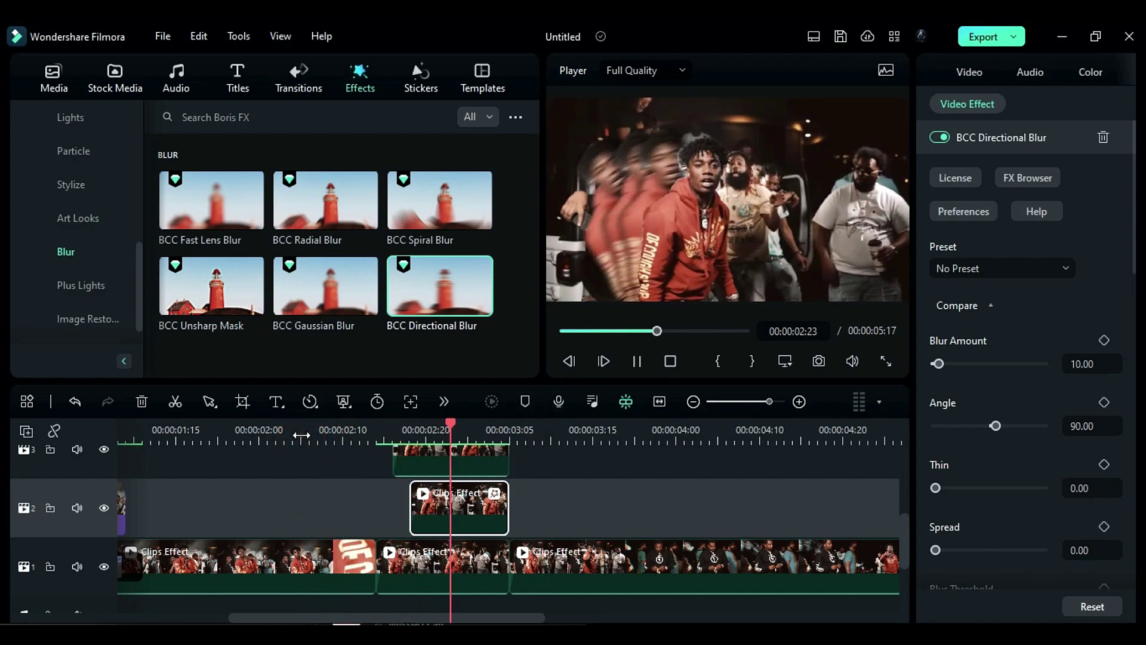
- Split the main track 1 clip at 00:00:03:14 and 00:00:03:17, and select the short segment between the cuts
{"action": "left_click", "coordinate": [576, 441]}
{"action": "left_click_drag", "start_coordinate": [576, 425], "coordinate": [612, 443]}
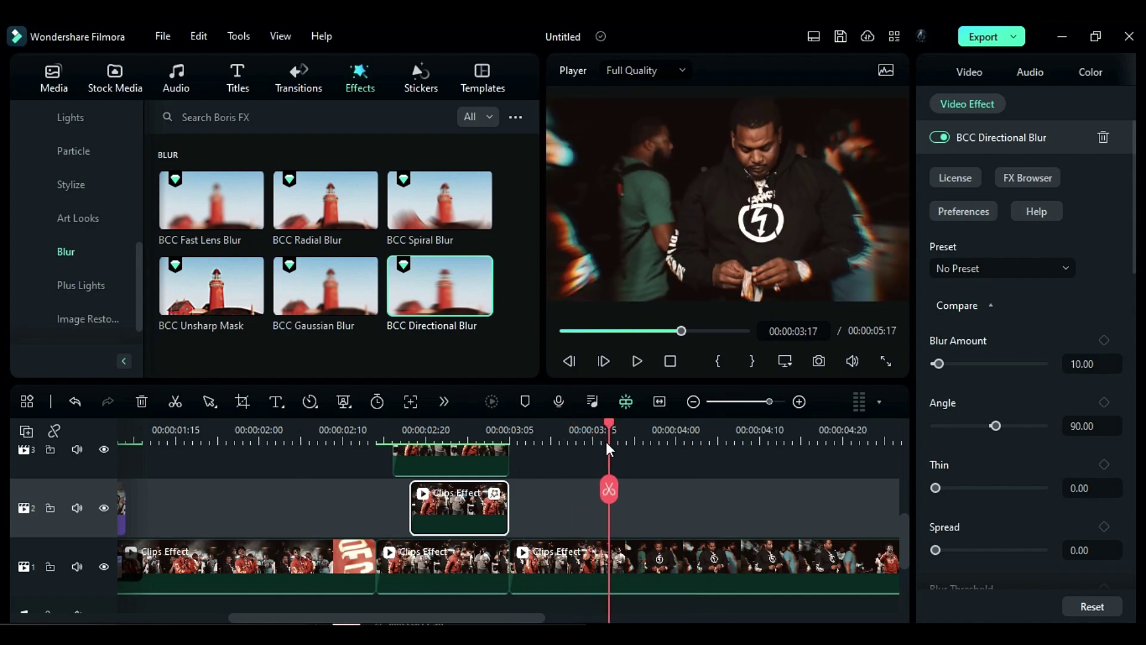
{"action": "key", "text": "Left"}
{"action": "key", "text": "Left"}
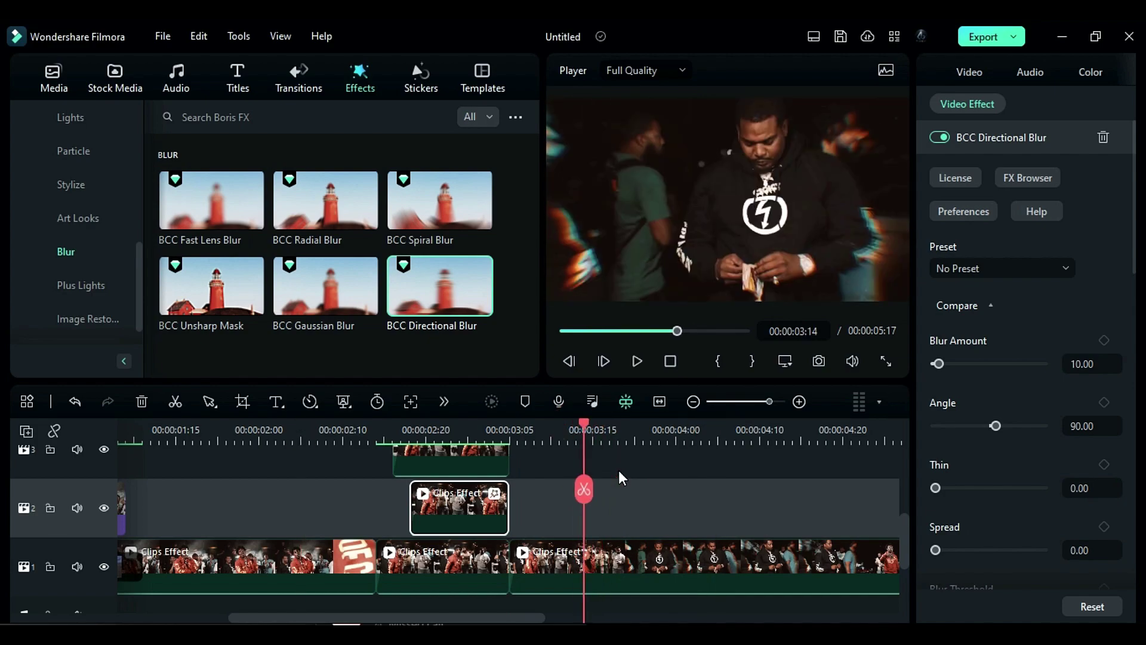
{"action": "key", "text": "Left"}
{"action": "left_click", "coordinate": [584, 490]}
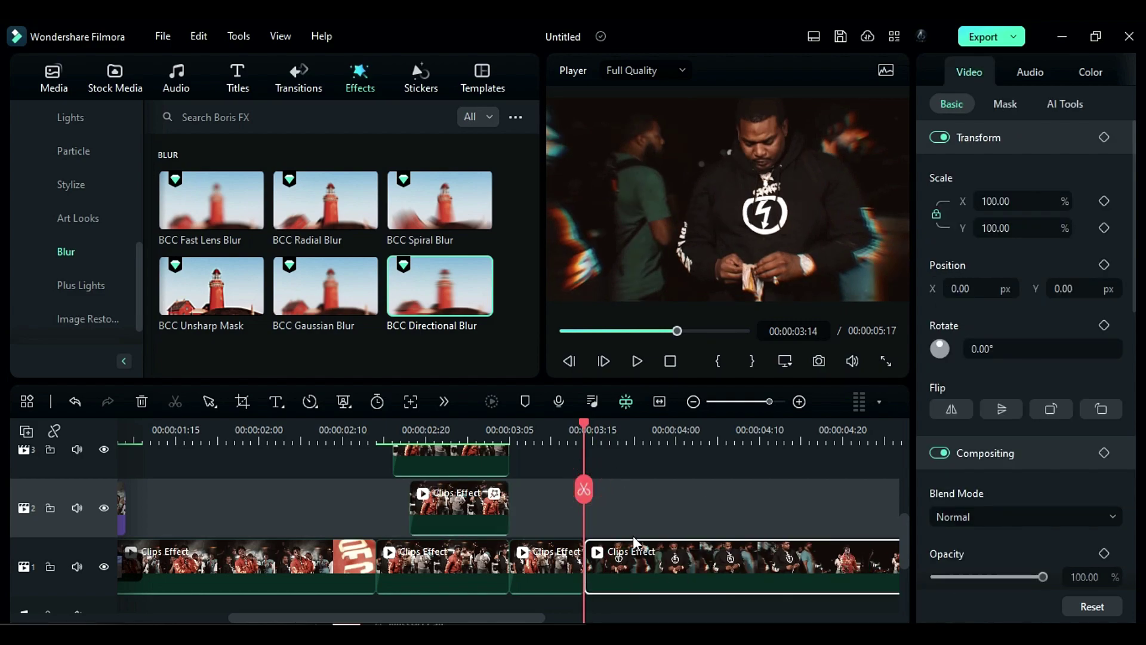
{"action": "key", "text": "Right"}
{"action": "key", "text": "Right"}
{"action": "key", "text": "Right"}
{"action": "left_click", "coordinate": [609, 494]}
{"action": "left_click", "coordinate": [599, 572]}
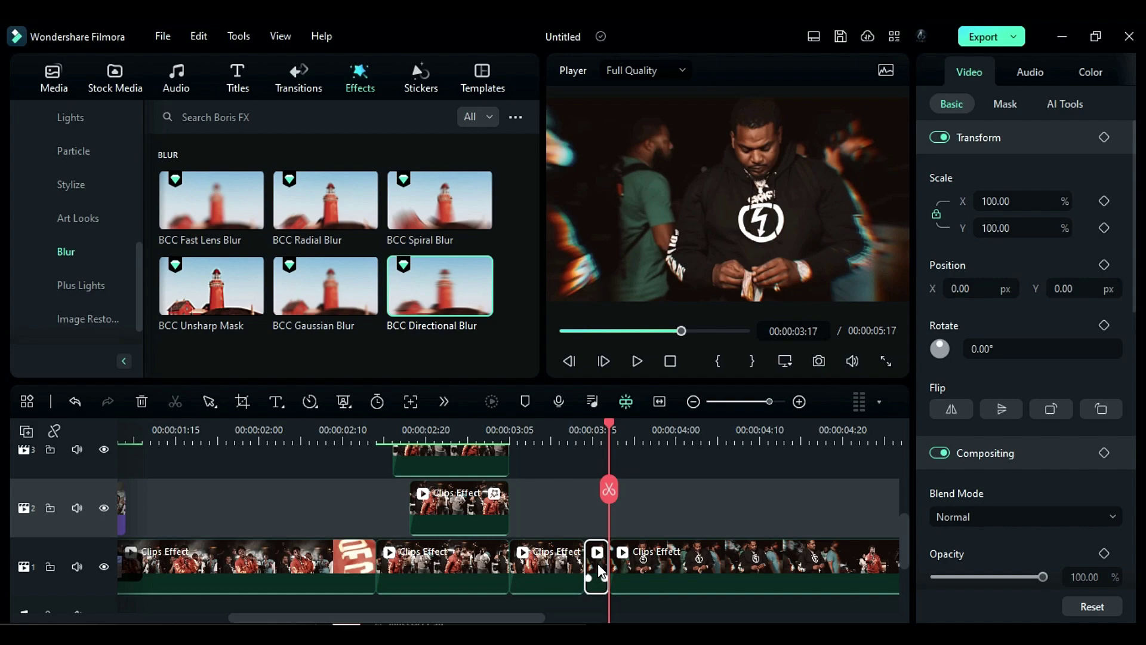
- Copy the short segment up to track 2 and save a snapshot of the frame at 00:00:03:16 to the project media
{"action": "left_click_drag", "start_coordinate": [599, 567], "coordinate": [595, 504]}
{"action": "left_click", "coordinate": [583, 440]}
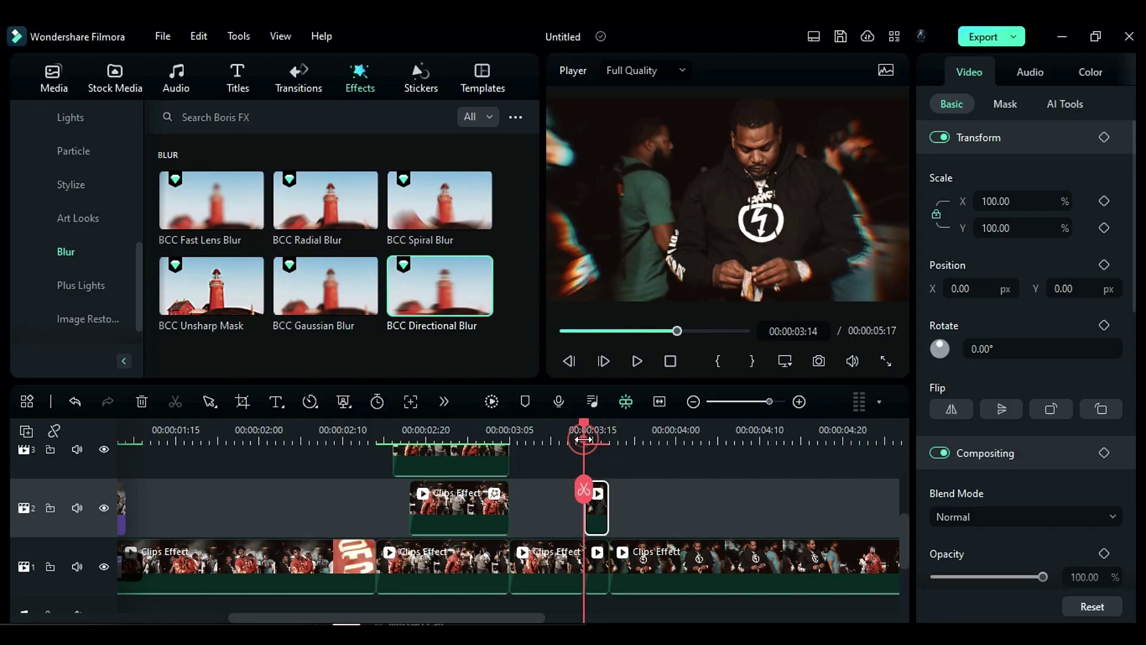
{"action": "key", "text": "Right"}
{"action": "key", "text": "Right"}
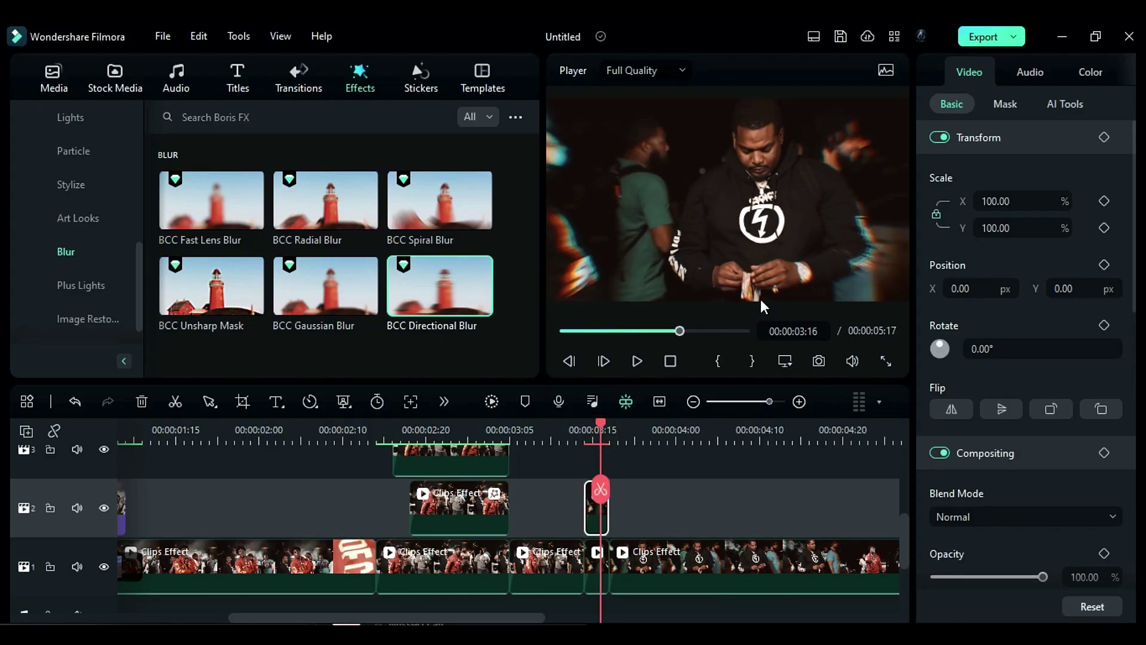
{"action": "key", "text": "ctrl+alt+s"}
{"action": "left_click", "coordinate": [650, 343]}
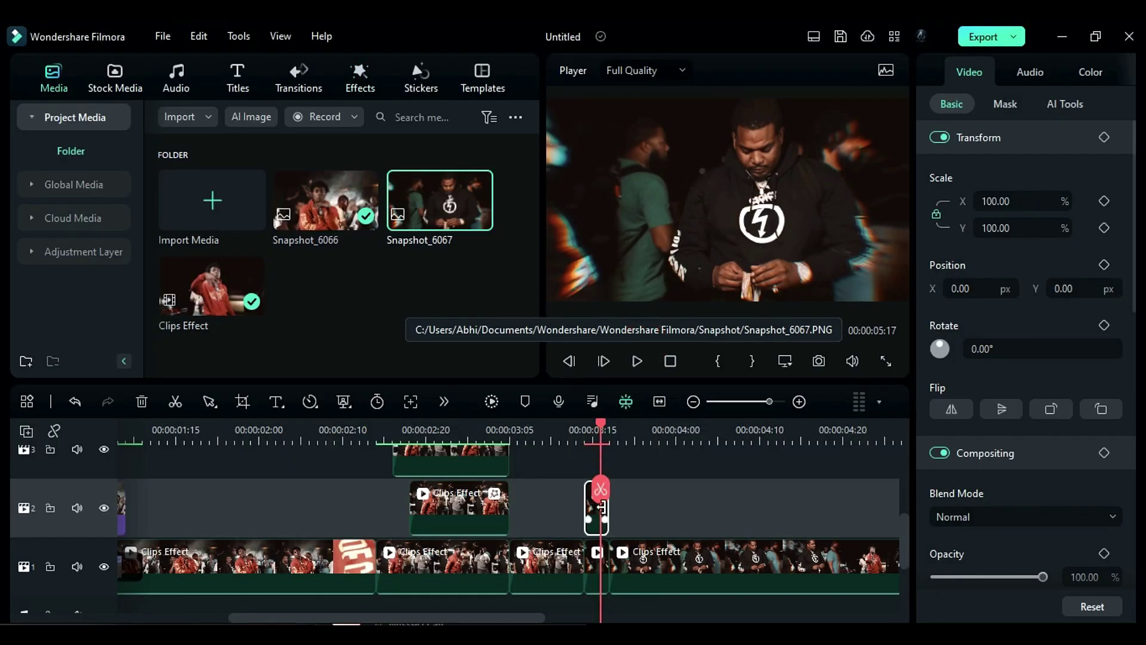
- Shift the short track 2 segment earlier so it spans 00:00:03:11 to 00:00:03:14
{"action": "scroll", "coordinate": [593, 514], "scroll_direction": "up", "scroll_amount": 2}
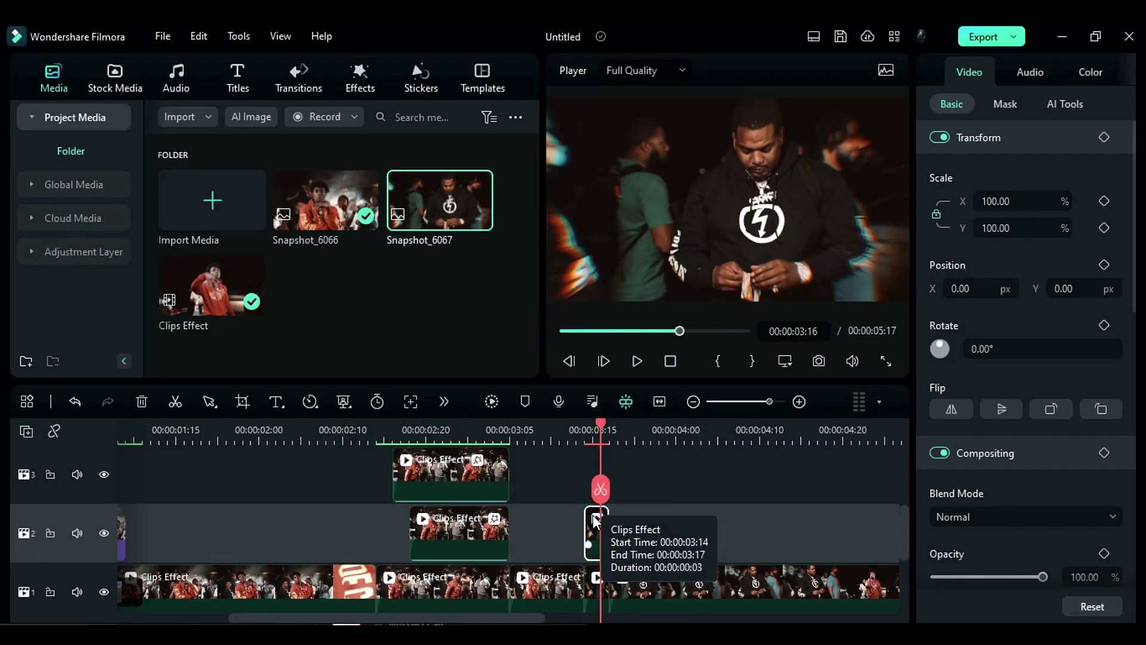
{"action": "left_click_drag", "start_coordinate": [567, 555], "coordinate": [558, 555]}
{"action": "scroll", "coordinate": [591, 539], "scroll_direction": "down", "scroll_amount": 1}
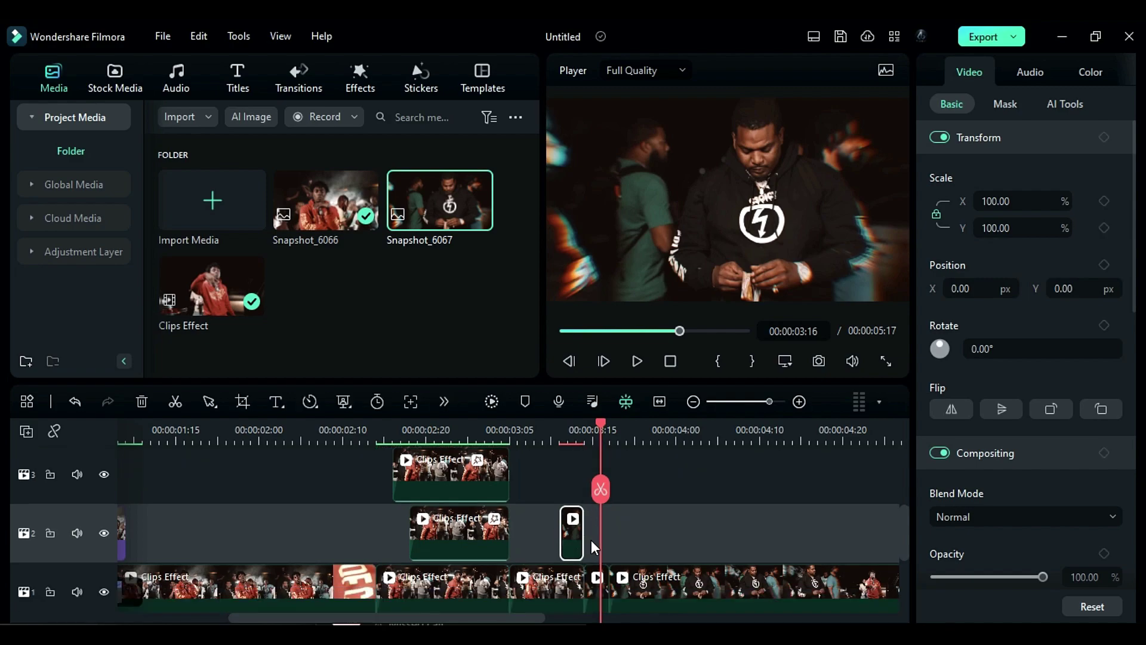
- Animate the short track 2 segment's scale with keyframes from 0 at 00:00:03:11 to 100 at 00:00:03:13
{"action": "left_click", "coordinate": [560, 436]}
{"action": "left_click", "coordinate": [575, 523]}
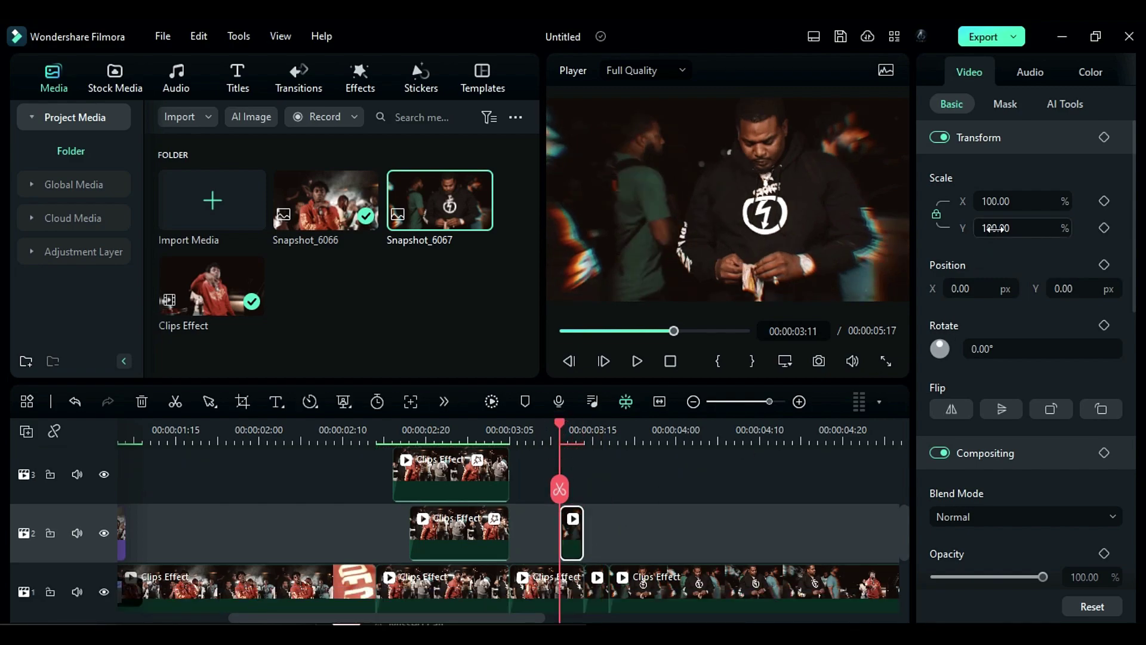
{"action": "left_click_drag", "start_coordinate": [994, 228], "coordinate": [993, 234]}
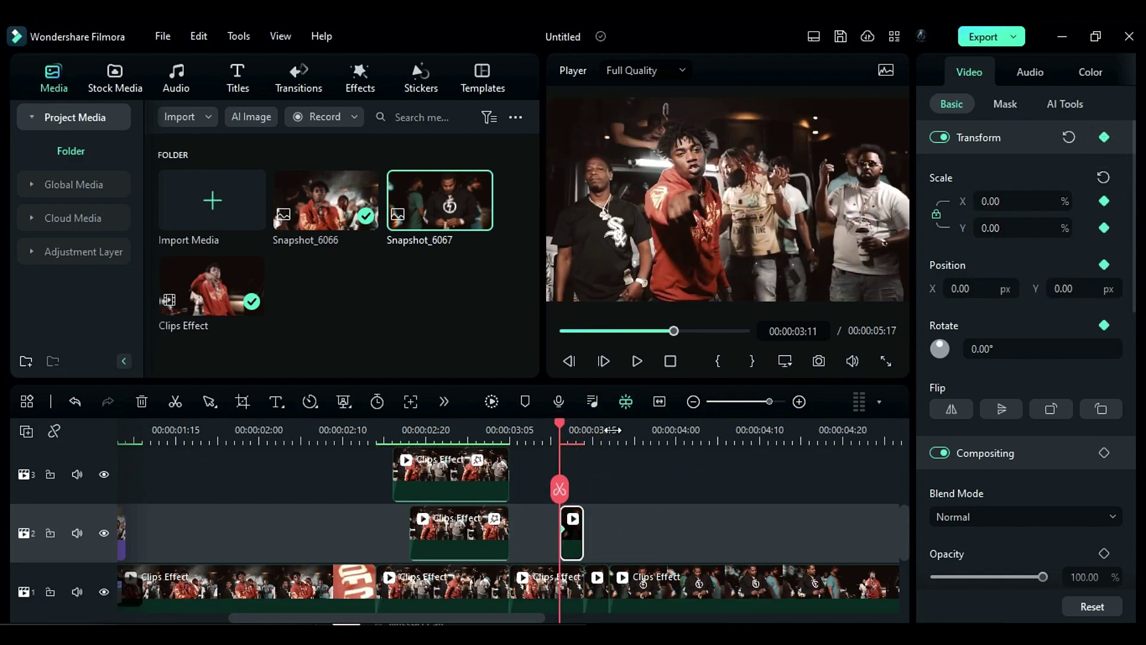
{"action": "left_click_drag", "start_coordinate": [560, 431], "coordinate": [578, 435]}
{"action": "left_click", "coordinate": [1009, 228]}
{"action": "type", "text": "100"}
{"action": "key", "text": "Return"}
- Place Snapshot_6067 on track 3 and align its start to 00:00:03:07
{"action": "left_click_drag", "start_coordinate": [573, 452], "coordinate": [559, 439]}
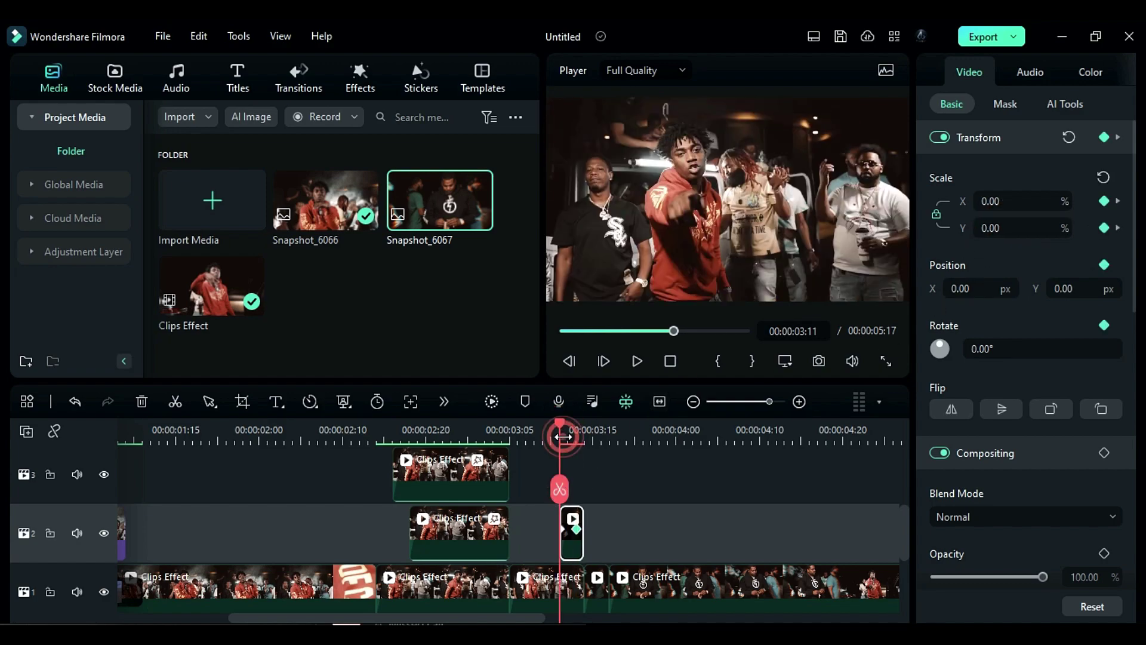
{"action": "left_click_drag", "start_coordinate": [431, 227], "coordinate": [550, 492]}
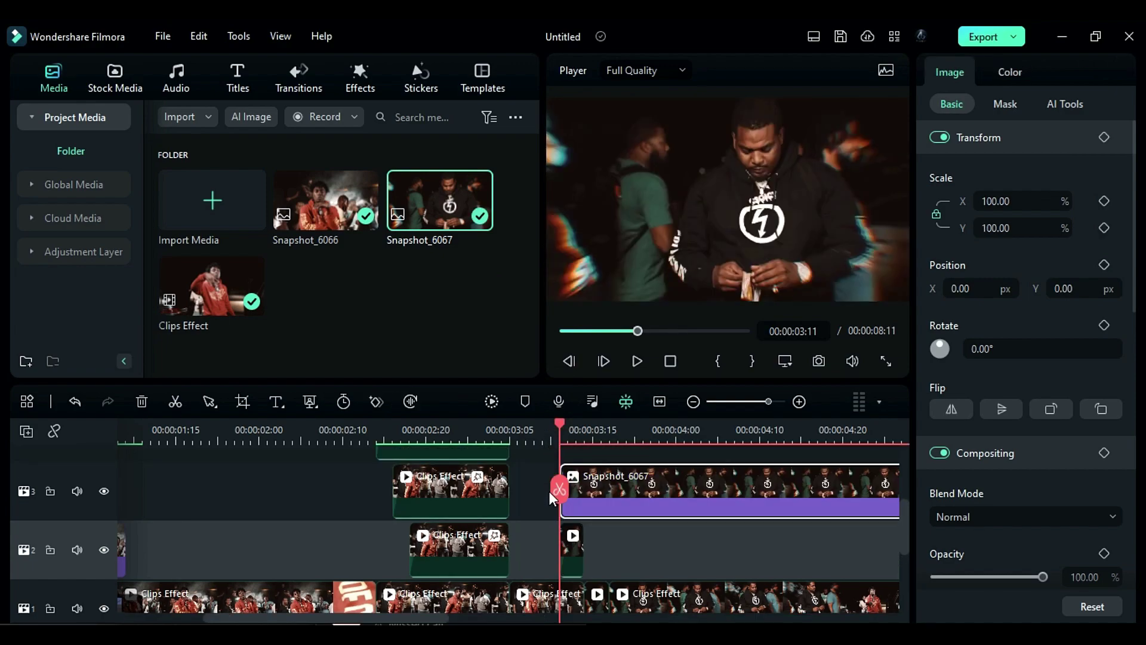
{"action": "left_click_drag", "start_coordinate": [562, 425], "coordinate": [525, 426]}
{"action": "left_click_drag", "start_coordinate": [600, 486], "coordinate": [572, 492]}
- Apply the Human Segmentation AI Portrait effect to Snapshot_6067 and open its AI tool settings
{"action": "left_click", "coordinate": [360, 77]}
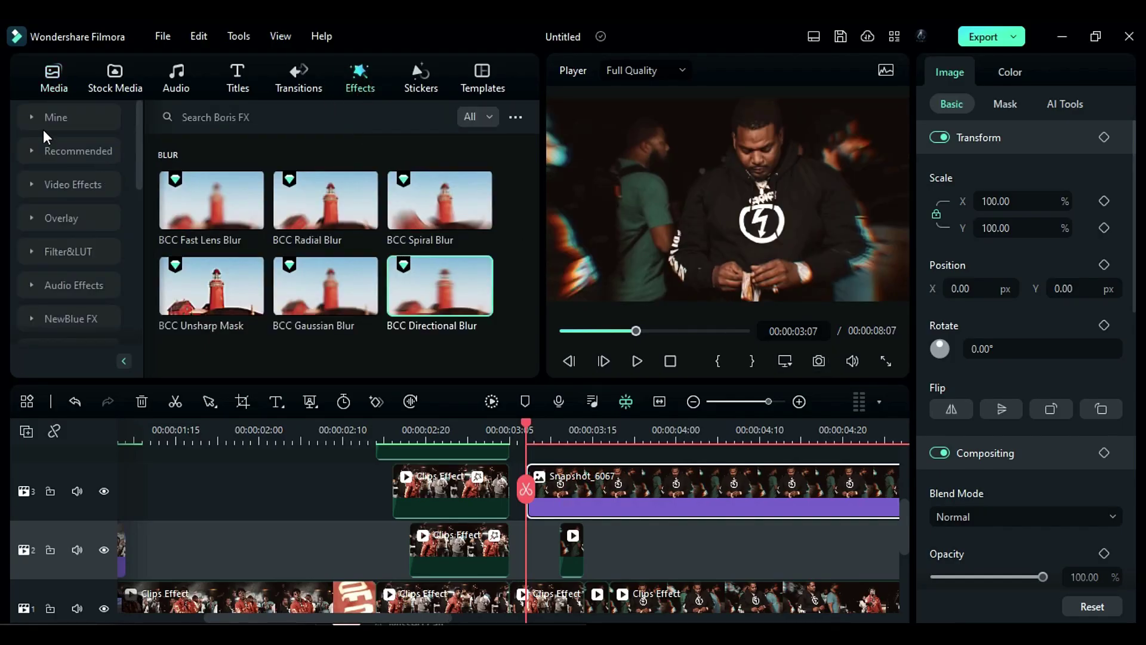
{"action": "left_click", "coordinate": [72, 117]}
{"action": "left_click", "coordinate": [66, 257]}
{"action": "left_click", "coordinate": [120, 248]}
{"action": "left_click_drag", "start_coordinate": [212, 200], "coordinate": [573, 490]}
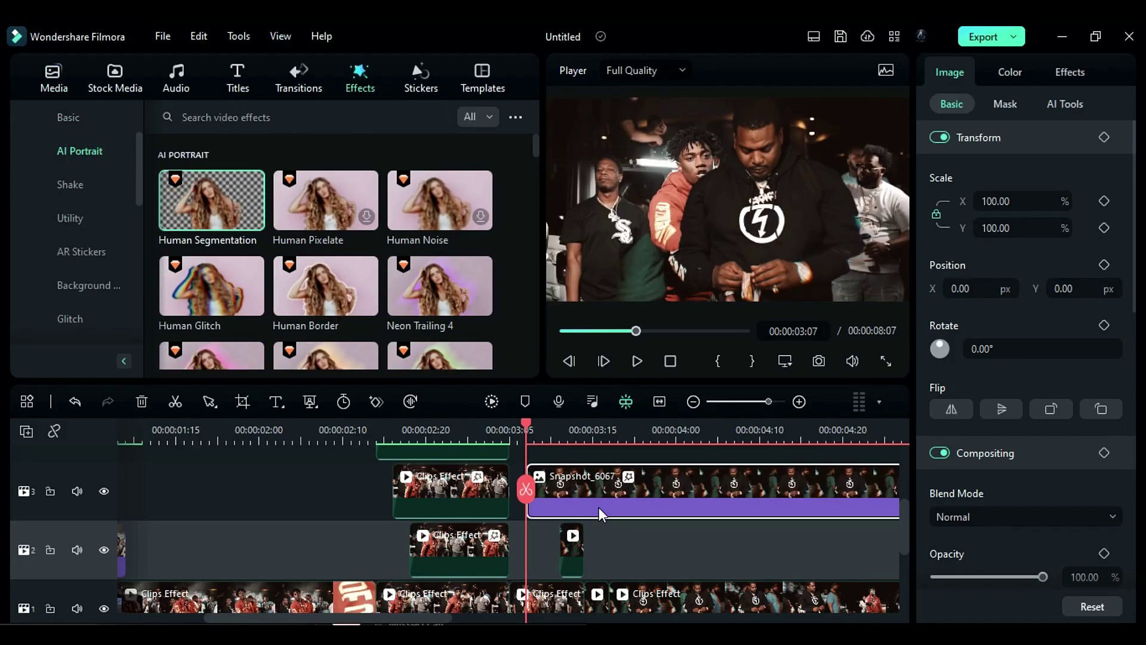
{"action": "left_click", "coordinate": [1065, 104]}
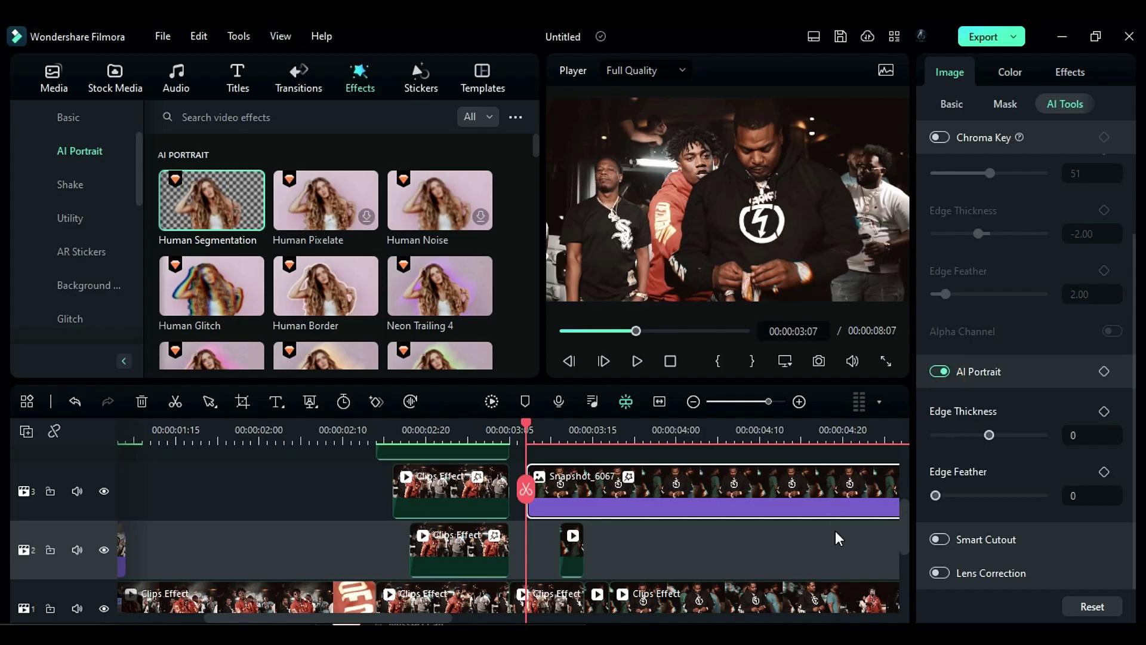
- Unlink the snapshot's scale, keyframe it at X 0 and Y 99.9 at 00:00:03:07, and reset it to 100 at 00:00:03:13
{"action": "left_click", "coordinate": [950, 106]}
{"action": "left_click", "coordinate": [933, 216]}
{"action": "left_click", "coordinate": [1001, 202]}
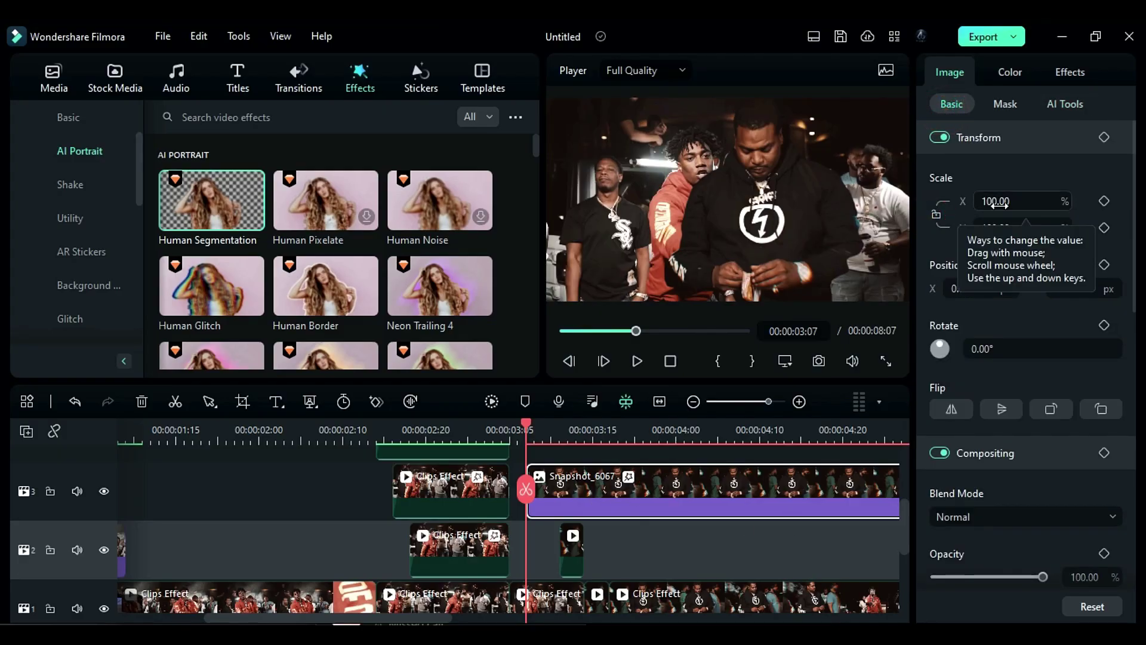
{"action": "type", "text": "0"}
{"action": "key", "text": "Return"}
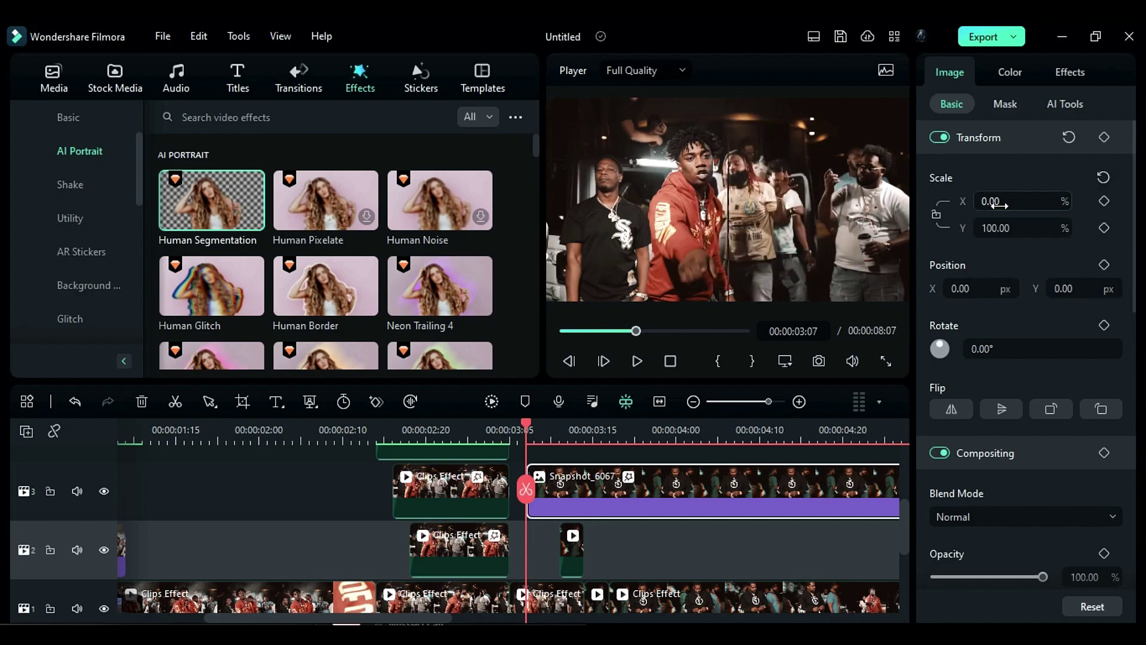
{"action": "left_click", "coordinate": [1003, 226]}
{"action": "type", "text": "99.9"}
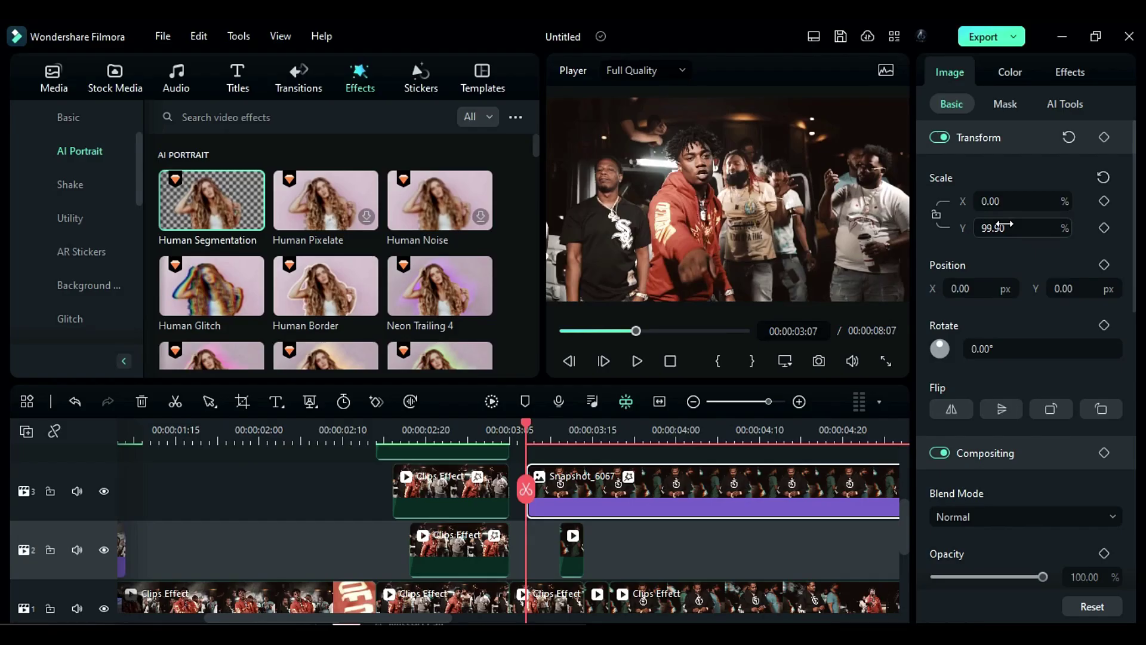
{"action": "left_click", "coordinate": [1104, 138]}
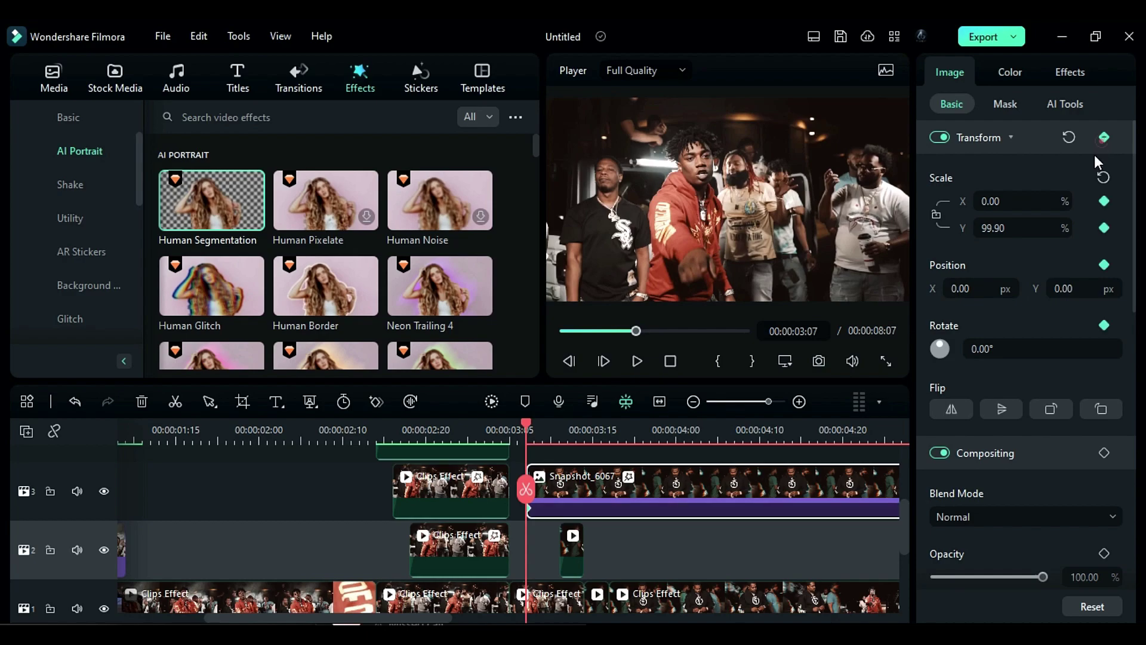
{"action": "left_click", "coordinate": [574, 441]}
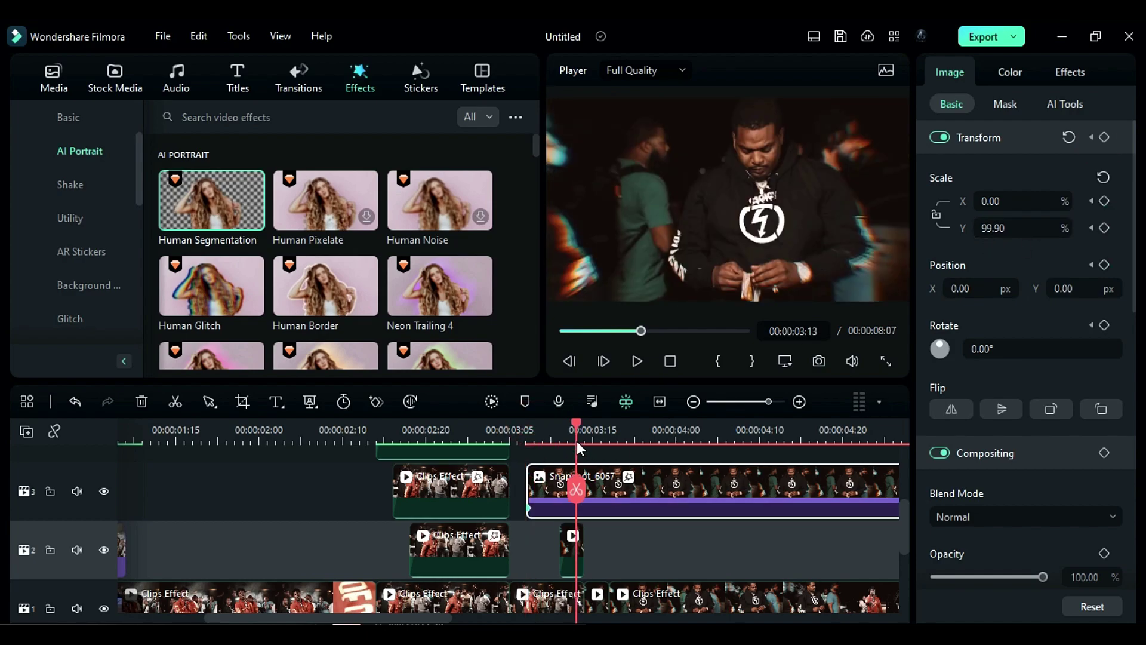
{"action": "left_click", "coordinate": [1110, 176]}
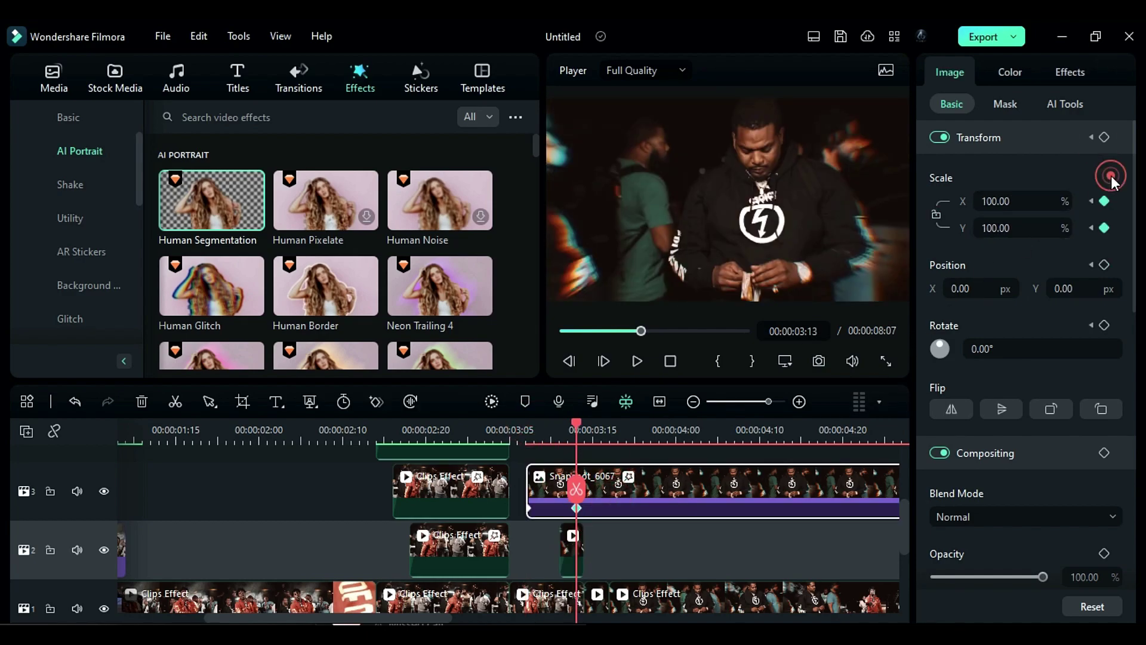
- Delete the short segment from track 1 and close the gap with the clip that follows it
{"action": "left_click", "coordinate": [600, 594]}
{"action": "left_click_drag", "start_coordinate": [587, 432], "coordinate": [614, 431]}
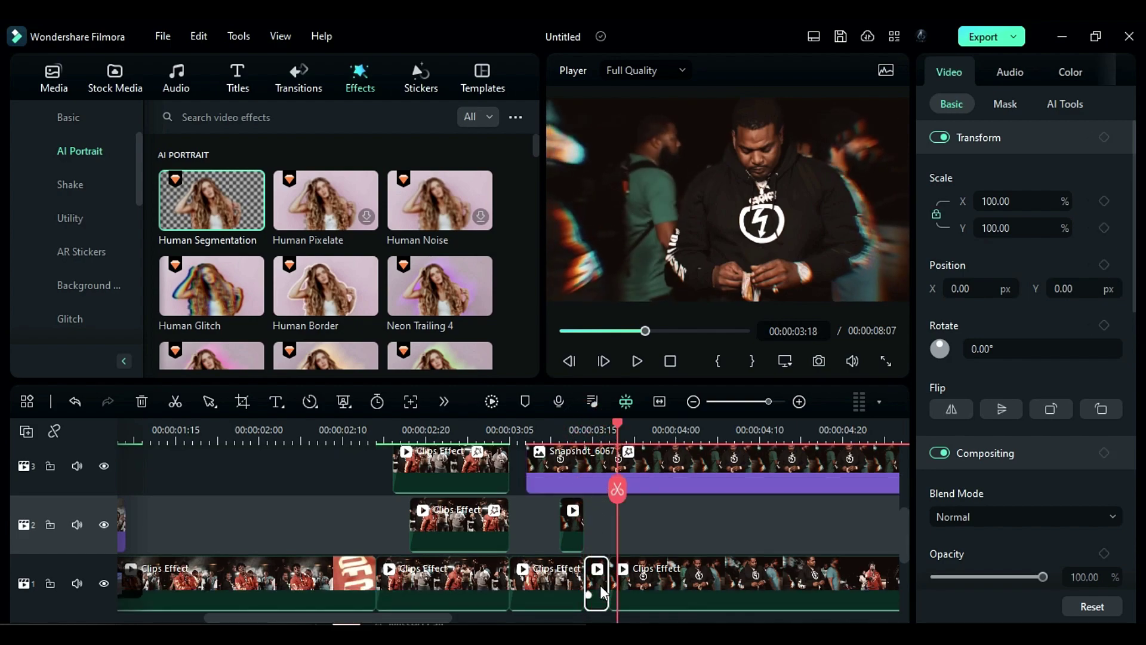
{"action": "key", "text": "Delete"}
{"action": "left_click_drag", "start_coordinate": [686, 570], "coordinate": [662, 572]}
- Split Snapshot_6067 on track 3 at 00:00:03:13 and delete the part after the cut
{"action": "left_click", "coordinate": [560, 434]}
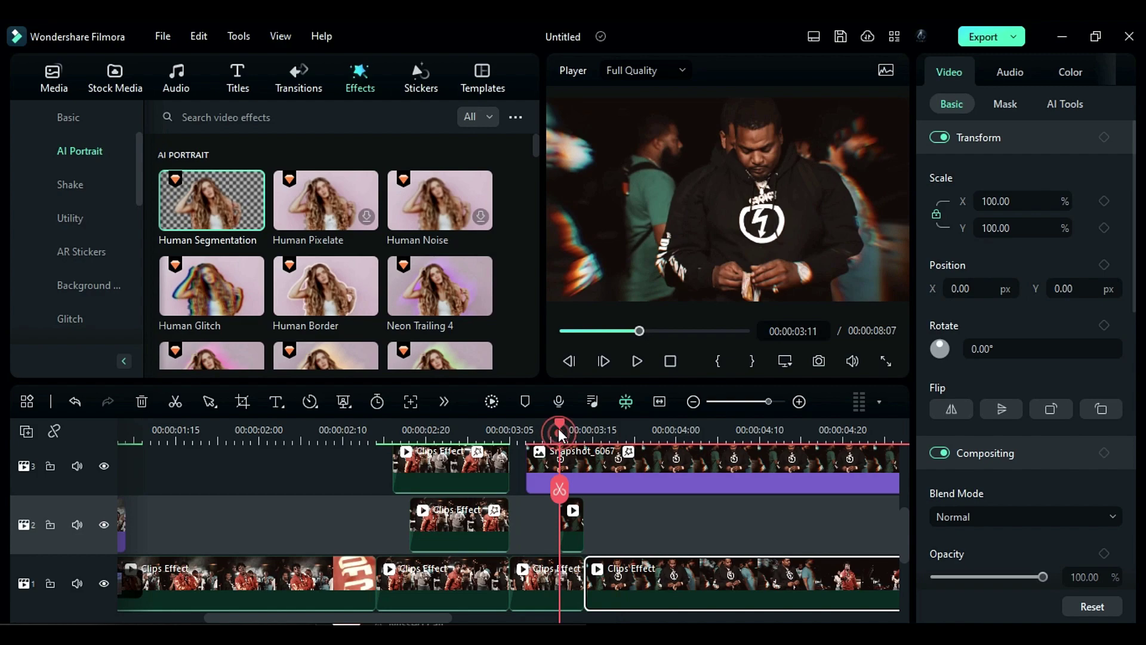
{"action": "left_click_drag", "start_coordinate": [559, 434], "coordinate": [584, 434]}
{"action": "left_click", "coordinate": [610, 475]}
{"action": "scroll", "coordinate": [593, 474], "scroll_direction": "up", "scroll_amount": 1}
{"action": "key", "text": "Left"}
{"action": "key", "text": "ctrl+b"}
{"action": "left_click", "coordinate": [633, 510]}
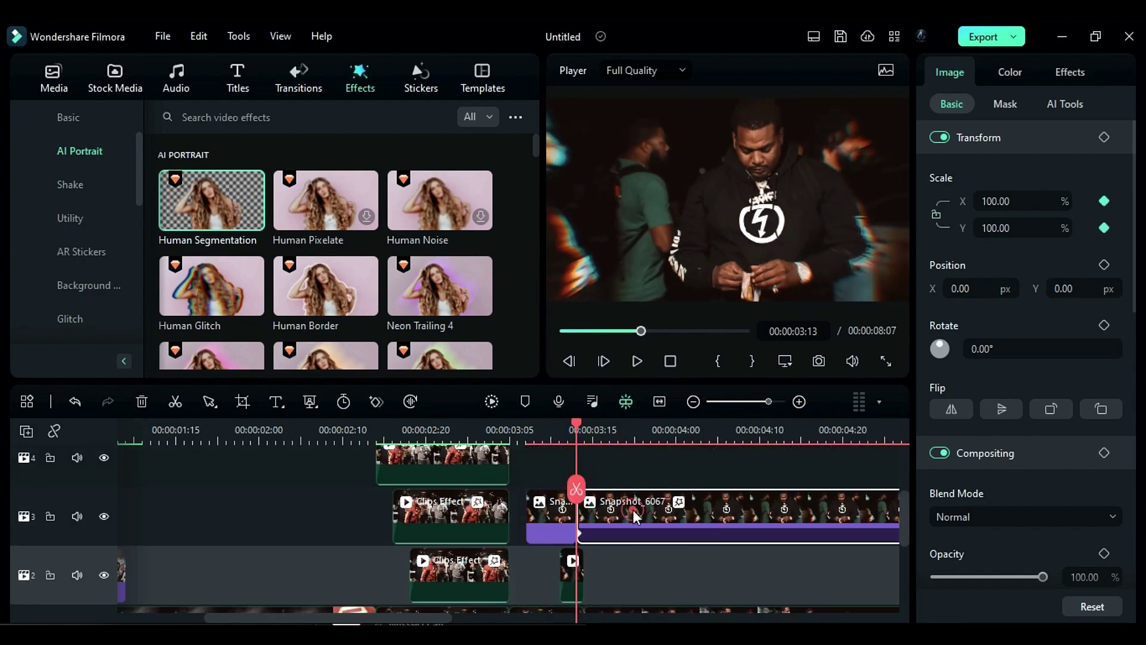
{"action": "key", "text": "Delete"}
- Render the timeline preview and play back the snapshot transition from around 00:00:03:07
{"action": "scroll", "coordinate": [654, 512], "scroll_direction": "down", "scroll_amount": 1}
{"action": "left_click", "coordinate": [492, 400]}
{"action": "key", "text": "space"}
{"action": "key", "text": "space"}
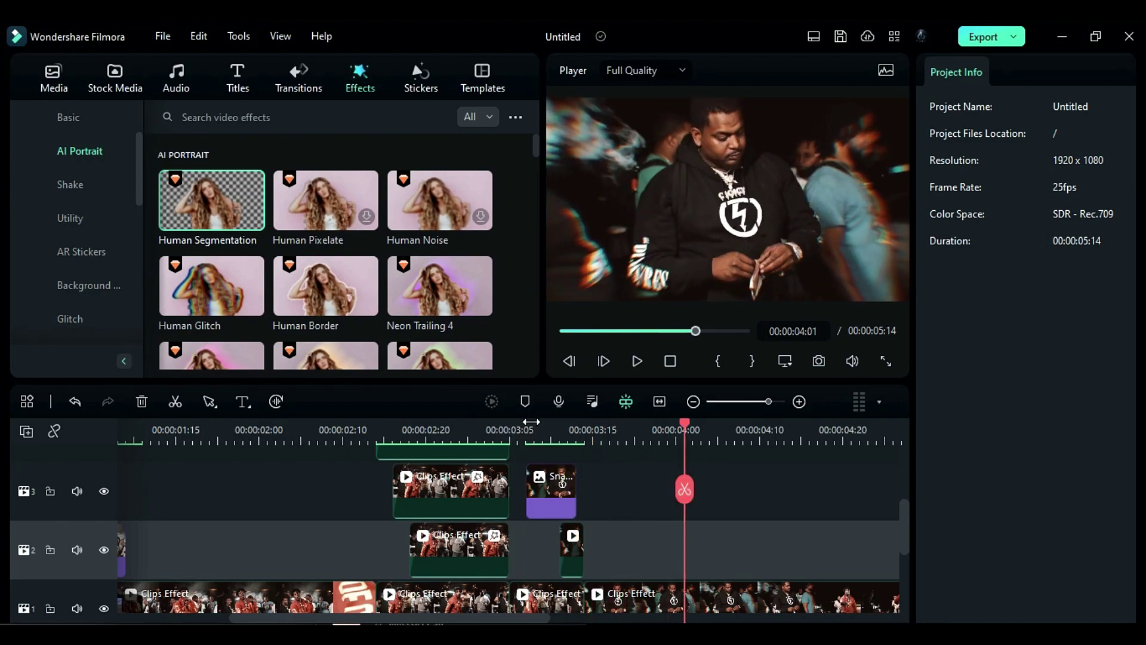
{"action": "left_click", "coordinate": [525, 435]}
{"action": "key", "text": "space"}
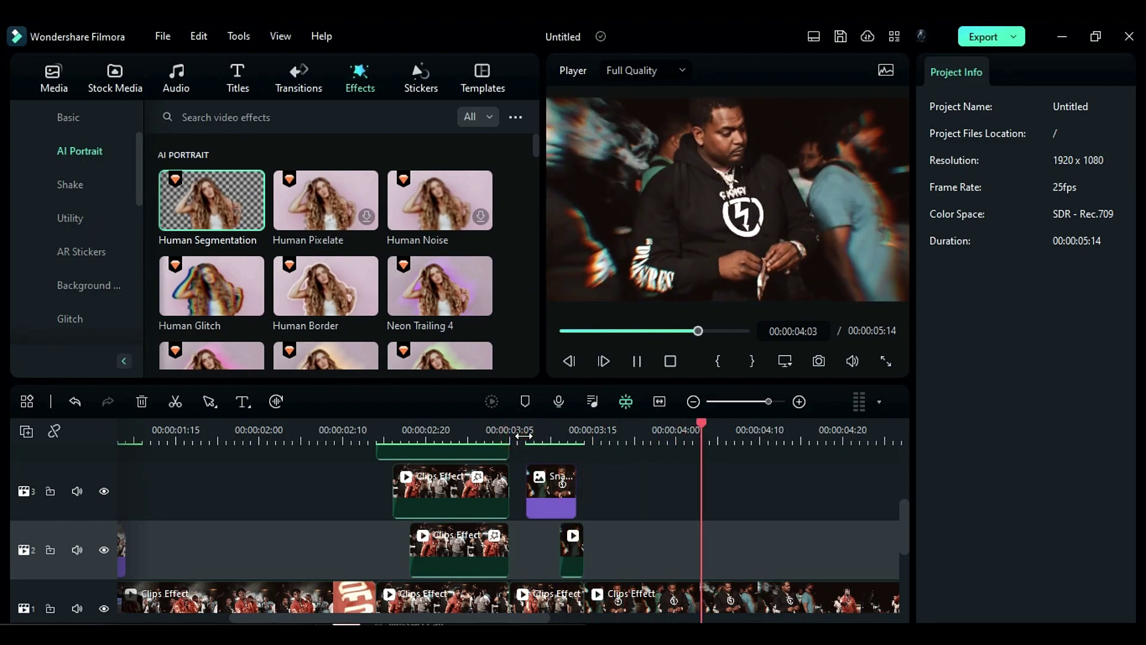
{"action": "key", "text": "space"}
{"action": "left_click", "coordinate": [531, 437]}
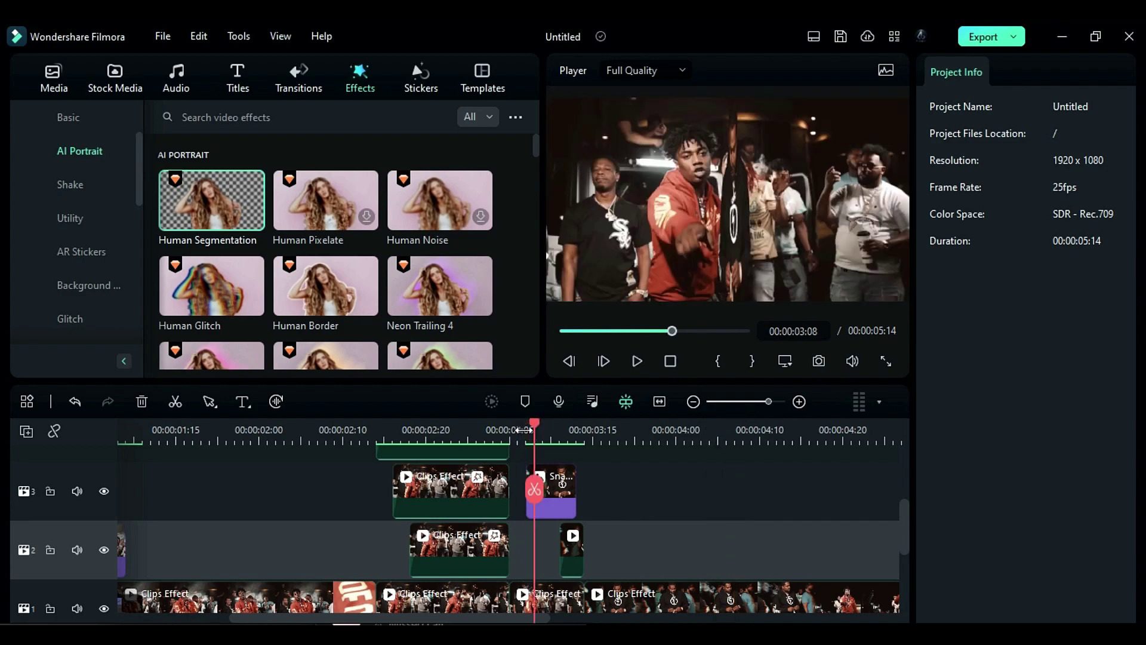
{"action": "key", "text": "space"}
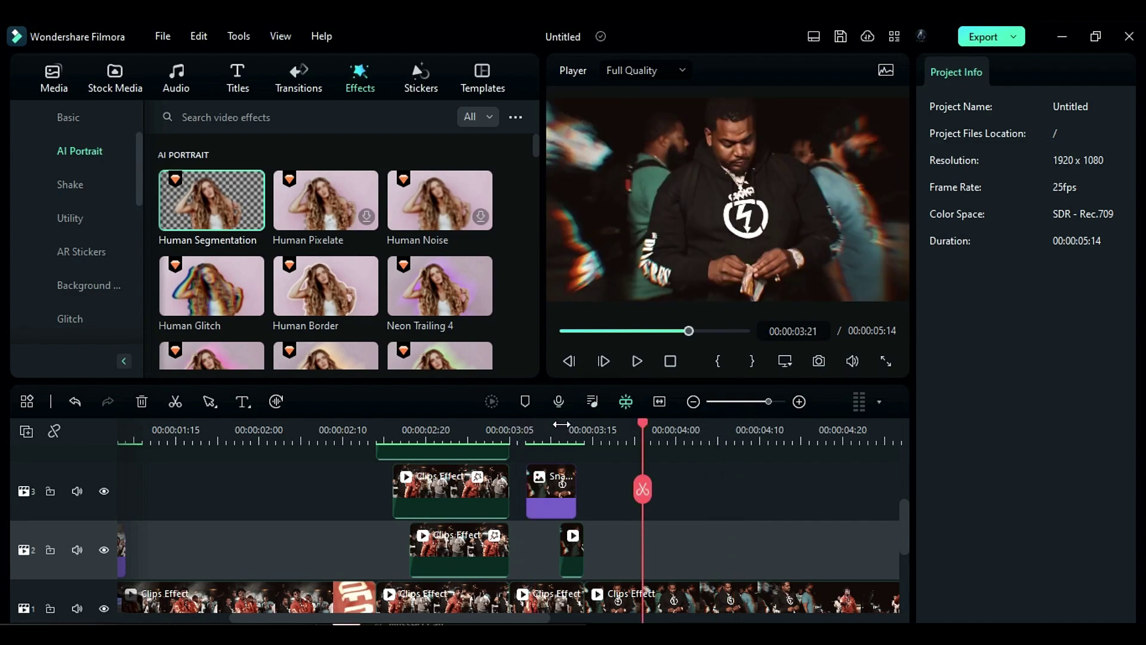
- Split the last track 1 clip at 00:00:04:12 and copy the part after the cut to track 2
{"action": "left_click_drag", "start_coordinate": [472, 614], "coordinate": [545, 545]}
{"action": "scroll", "coordinate": [545, 545], "scroll_direction": "down", "scroll_amount": 2}
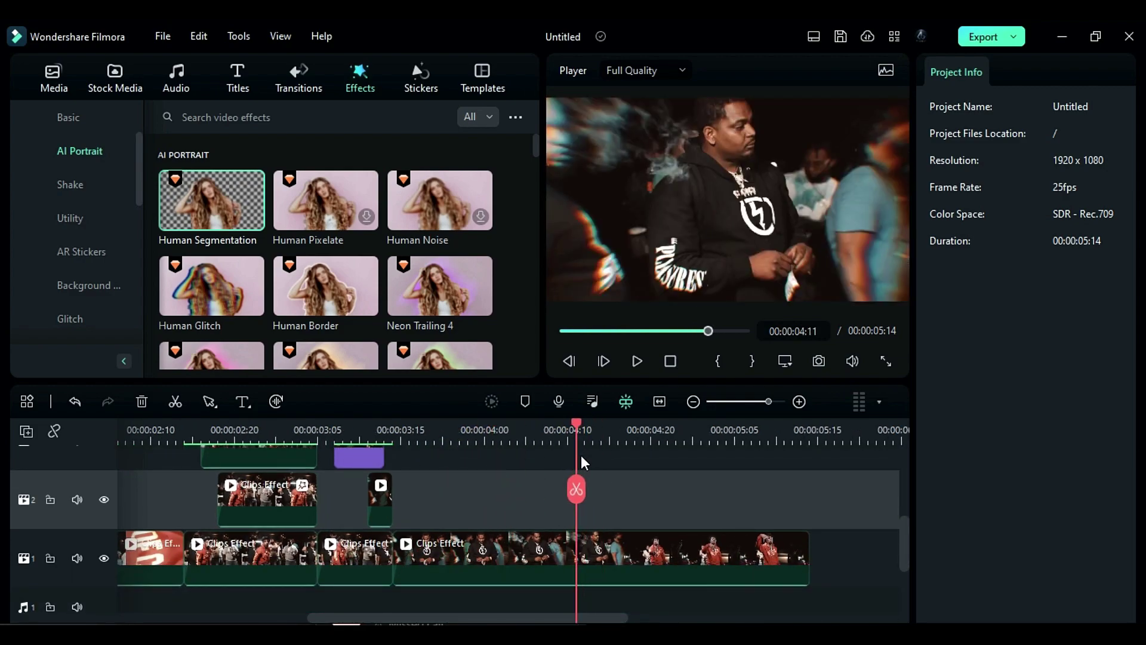
{"action": "left_click", "coordinate": [585, 493]}
{"action": "left_click", "coordinate": [631, 550]}
{"action": "left_click_drag", "start_coordinate": [632, 550], "coordinate": [625, 486]}
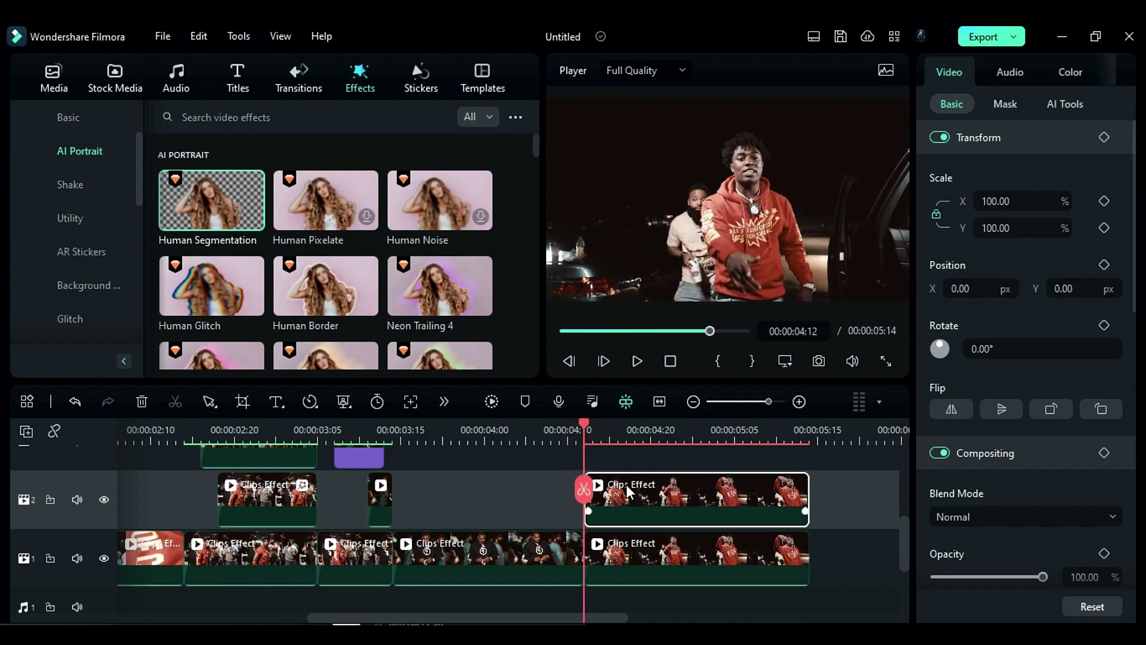
- Move the track 2 copy to start at 00:00:03:23 and trim its end to 00:00:04:13
{"action": "left_click_drag", "start_coordinate": [583, 424], "coordinate": [467, 433]}
{"action": "left_click_drag", "start_coordinate": [633, 495], "coordinate": [517, 496]}
{"action": "left_click", "coordinate": [644, 473]}
{"action": "left_click_drag", "start_coordinate": [646, 472], "coordinate": [599, 457]}
{"action": "left_click_drag", "start_coordinate": [692, 498], "coordinate": [591, 501]}
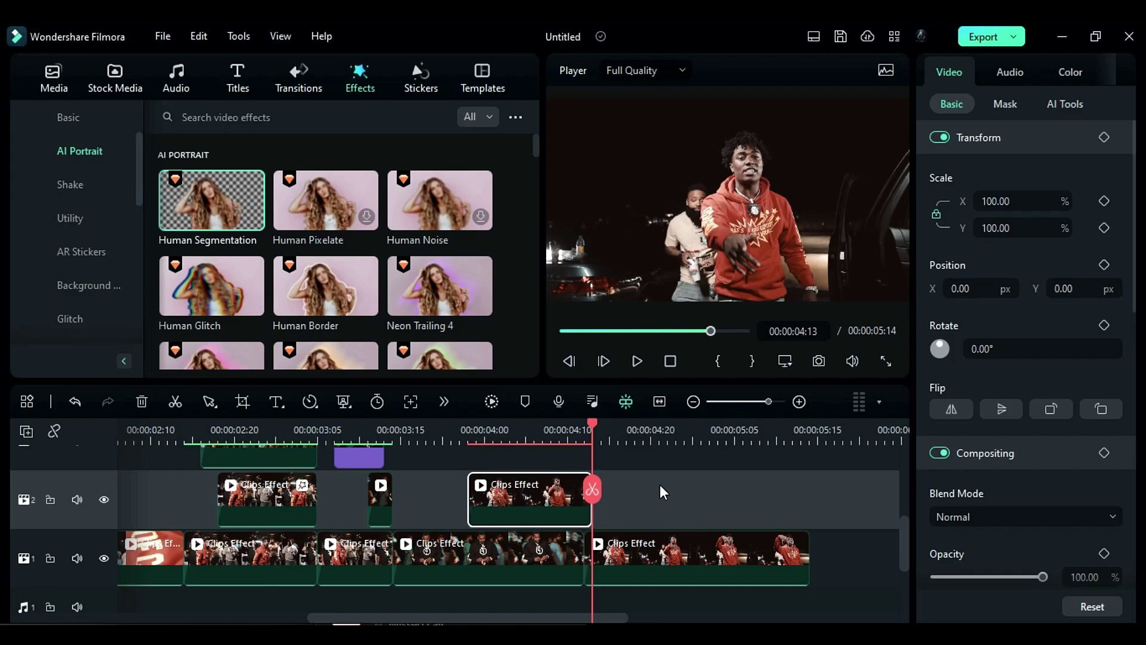
- Trim the opening frames off the last track 1 clip and place it back on track 1 at 00:00:04:12
{"action": "left_click_drag", "start_coordinate": [641, 545], "coordinate": [528, 462]}
{"action": "key", "text": "ctrl+z"}
{"action": "left_click_drag", "start_coordinate": [471, 500], "coordinate": [588, 500]}
{"action": "left_click_drag", "start_coordinate": [632, 493], "coordinate": [627, 546]}
- Apply Smart Cutout to the track 2 clip starting at 00:00:03:23
{"action": "left_click_drag", "start_coordinate": [550, 440], "coordinate": [467, 442]}
{"action": "left_click", "coordinate": [545, 488]}
{"action": "left_click", "coordinate": [1065, 104]}
{"action": "left_click", "coordinate": [937, 537]}
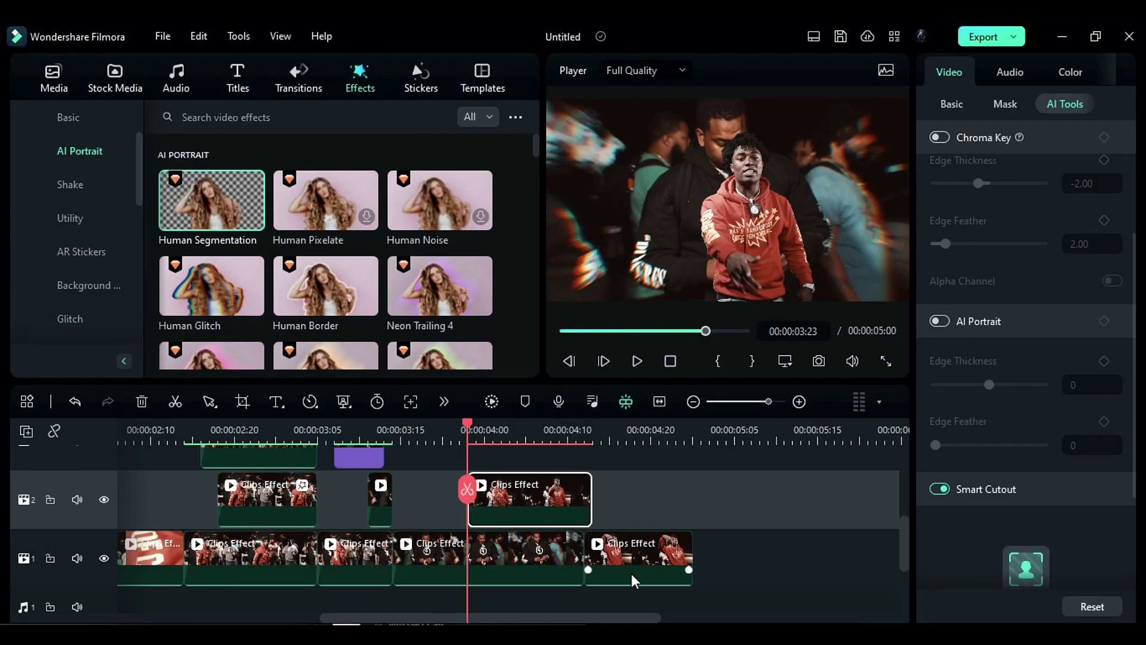
- Shift the cut between the last two track 1 clips back to about 00:00:04:05 and add the Simple Roll 11 transition there
{"action": "left_click_drag", "start_coordinate": [583, 554], "coordinate": [531, 553]}
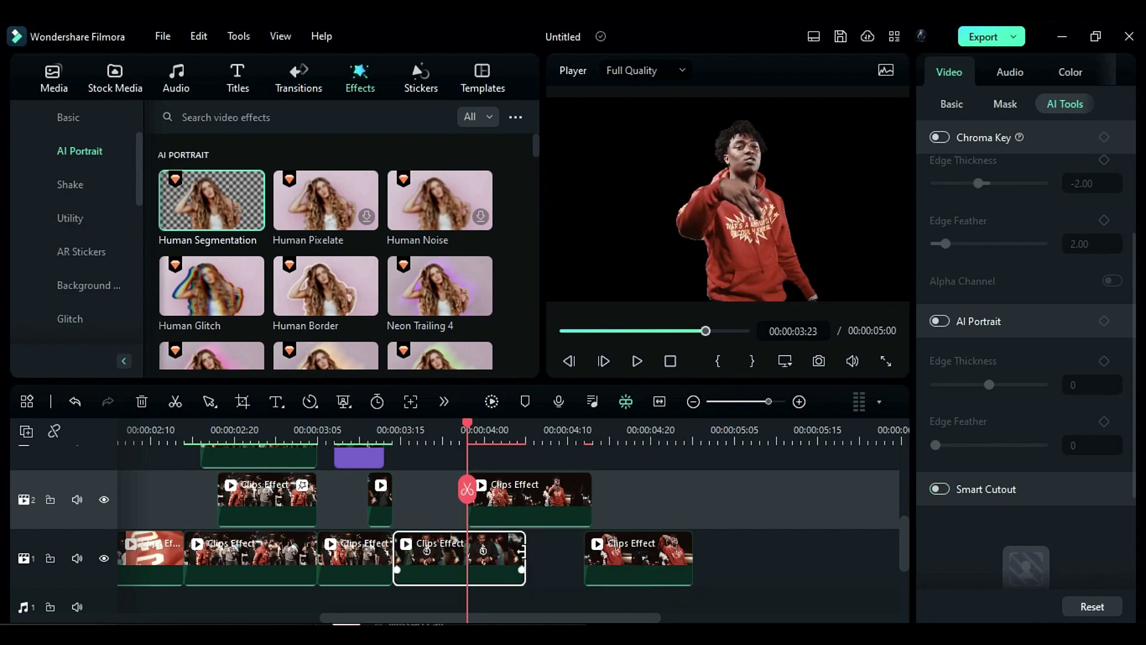
{"action": "left_click_drag", "start_coordinate": [629, 570], "coordinate": [572, 572]}
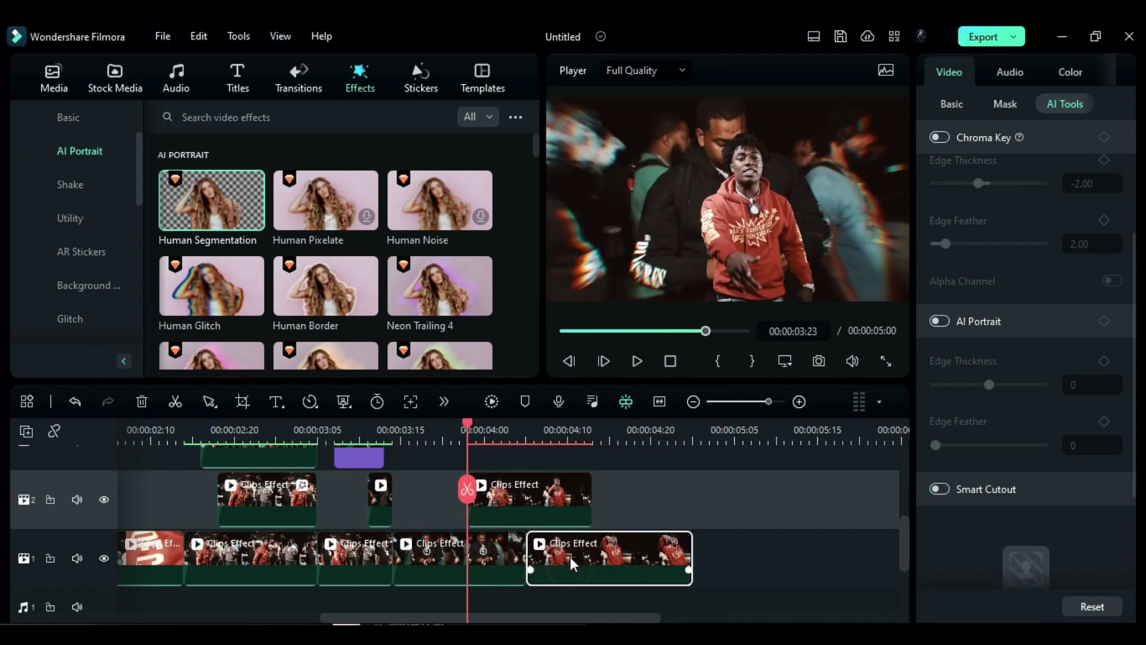
{"action": "left_click", "coordinate": [297, 74]}
{"action": "left_click", "coordinate": [54, 252]}
{"action": "scroll", "coordinate": [66, 242], "scroll_direction": "down", "scroll_amount": 3}
{"action": "left_click", "coordinate": [83, 185]}
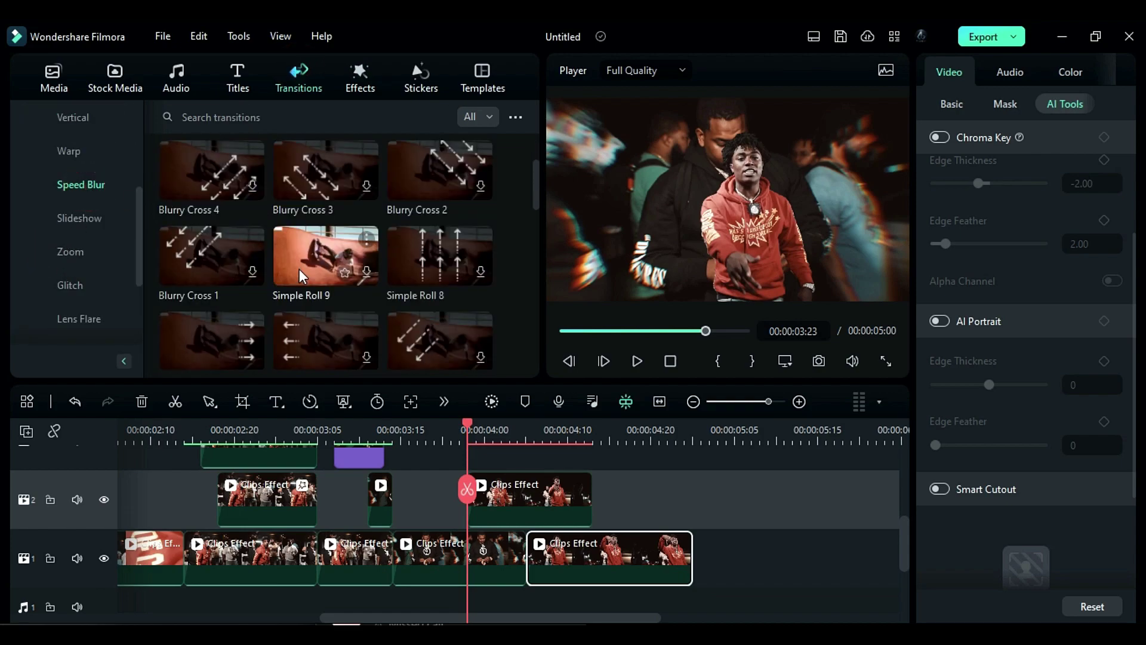
{"action": "scroll", "coordinate": [299, 268], "scroll_direction": "down", "scroll_amount": 2}
{"action": "left_click_drag", "start_coordinate": [227, 257], "coordinate": [506, 552]}
- Set the Simple Roll 11 transition's duration to 00:00:00:14
{"action": "double_click", "coordinate": [970, 141]}
{"action": "type", "text": "00"}
{"action": "double_click", "coordinate": [981, 141]}
{"action": "type", "text": "10"}
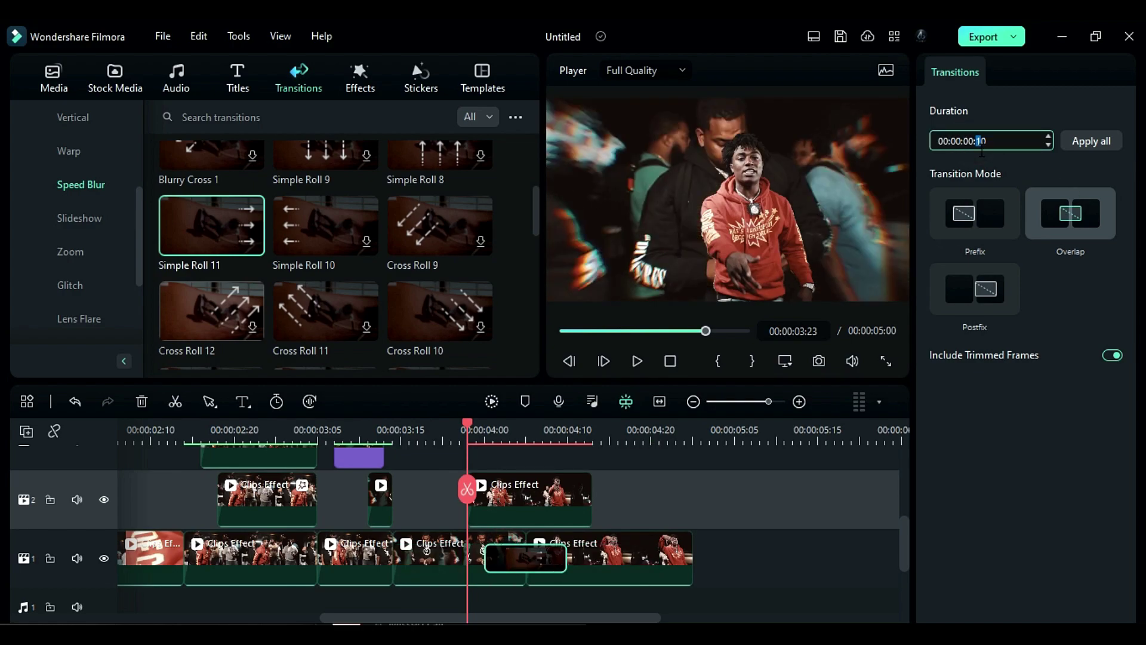
{"action": "key", "text": "Return"}
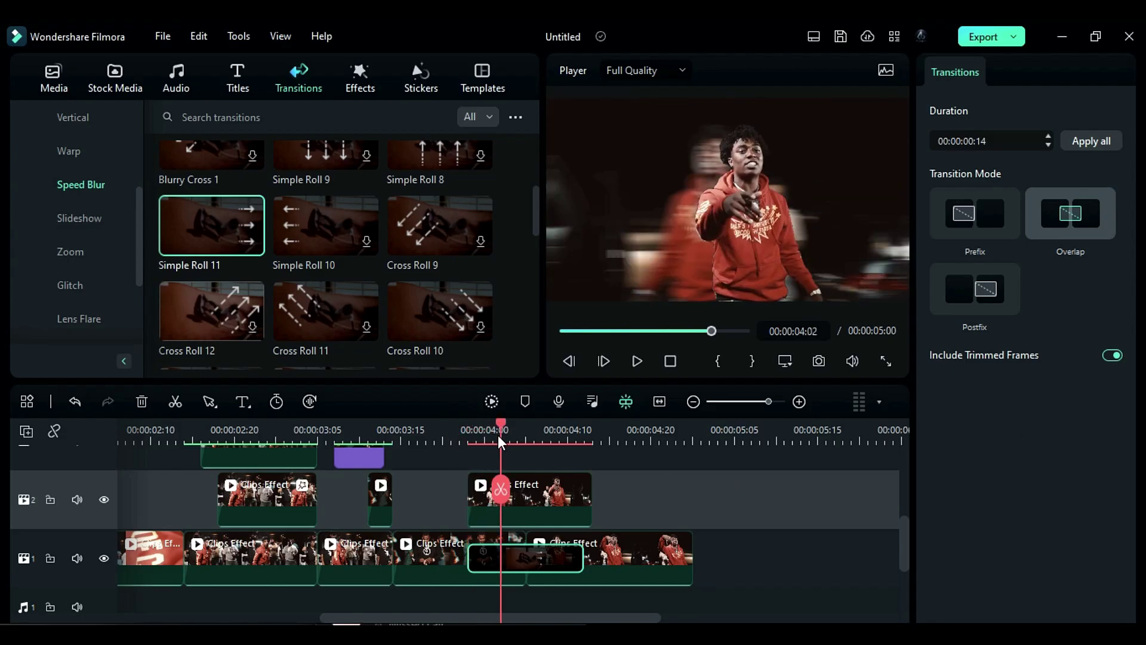
- Set the track 2 clip's X position to 653 px at its starting keyframe, 00:00:03:23
{"action": "left_click", "coordinate": [526, 496]}
{"action": "left_click", "coordinate": [953, 103]}
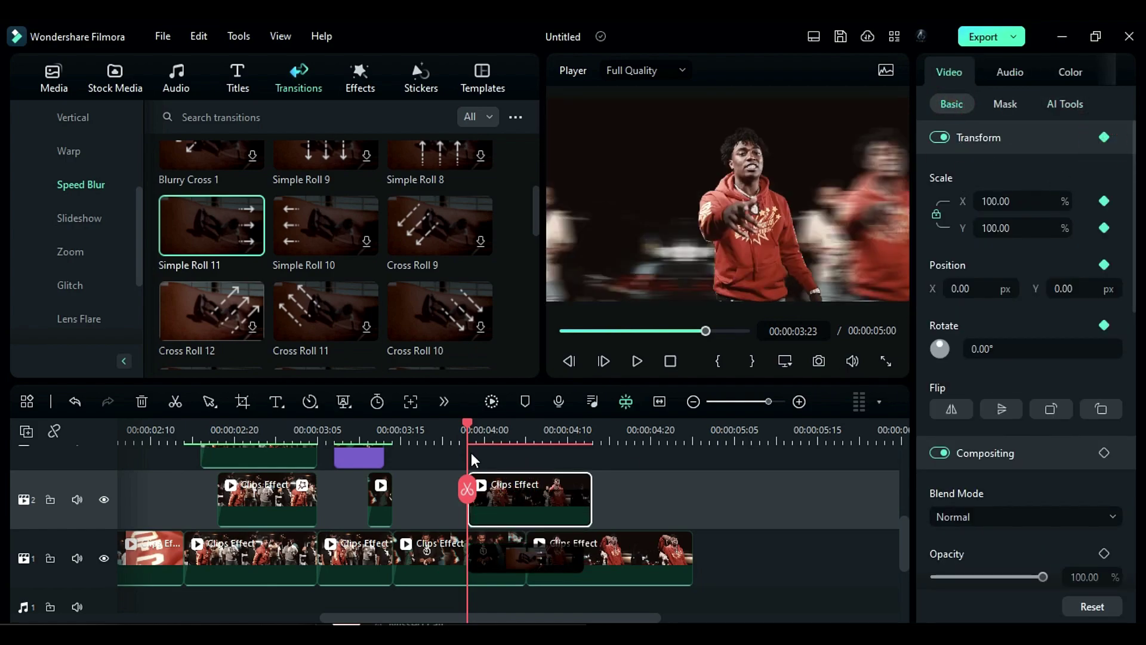
{"action": "left_click", "coordinate": [525, 504]}
{"action": "left_click", "coordinate": [969, 289]}
{"action": "left_click_drag", "start_coordinate": [969, 288], "coordinate": [1067, 289]}
- Keyframe the track 2 clip's X position to -582 px at 00:00:04:04 and -465 px at 00:00:04:05
{"action": "left_click_drag", "start_coordinate": [474, 425], "coordinate": [520, 436]}
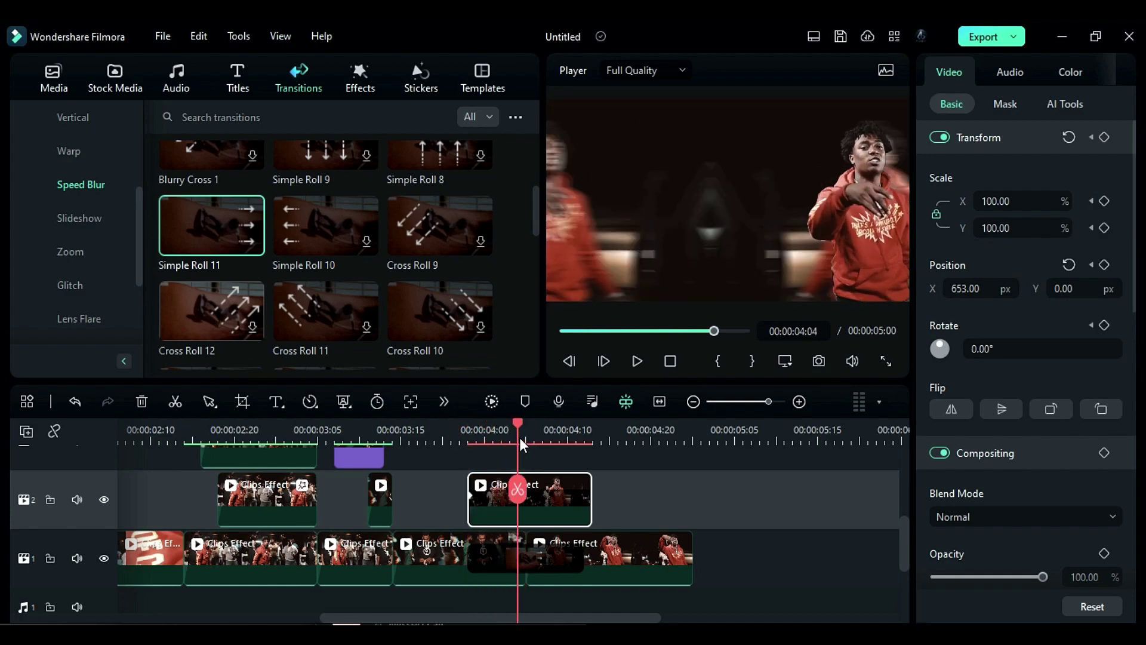
{"action": "left_click_drag", "start_coordinate": [982, 286], "coordinate": [958, 297]}
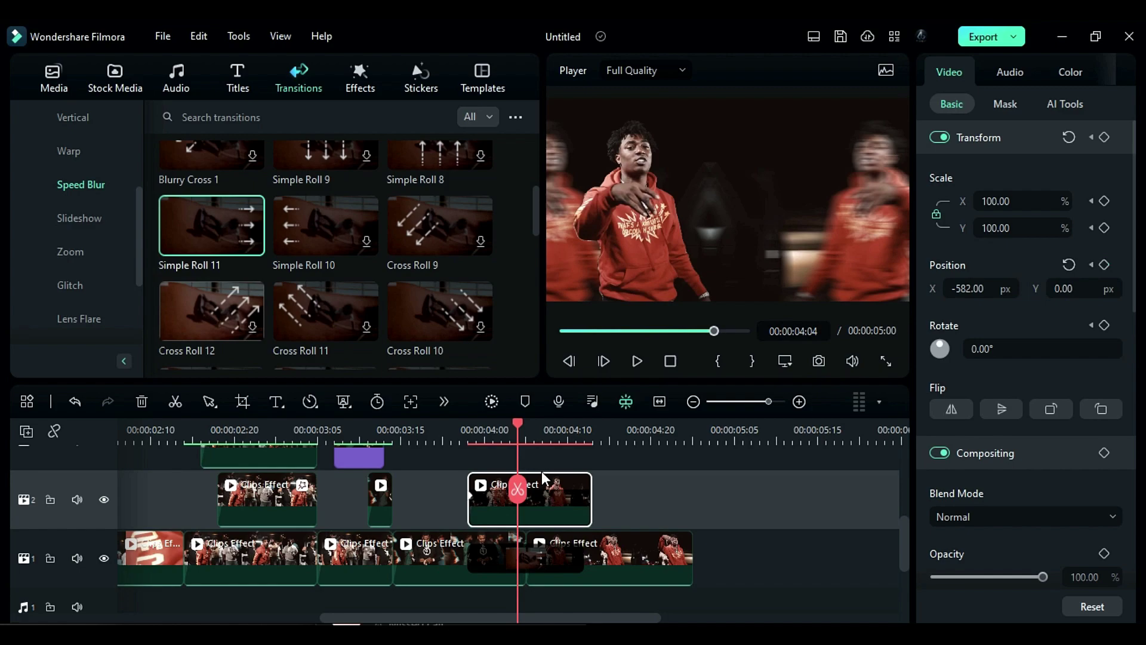
{"action": "key", "text": "Right"}
{"action": "left_click_drag", "start_coordinate": [976, 291], "coordinate": [993, 291]}
- Keyframe the clip's X position frame by frame from 00:00:04:06, ending at -9 px, and trim its end back to about 00:00:04:09
{"action": "key", "text": "Right"}
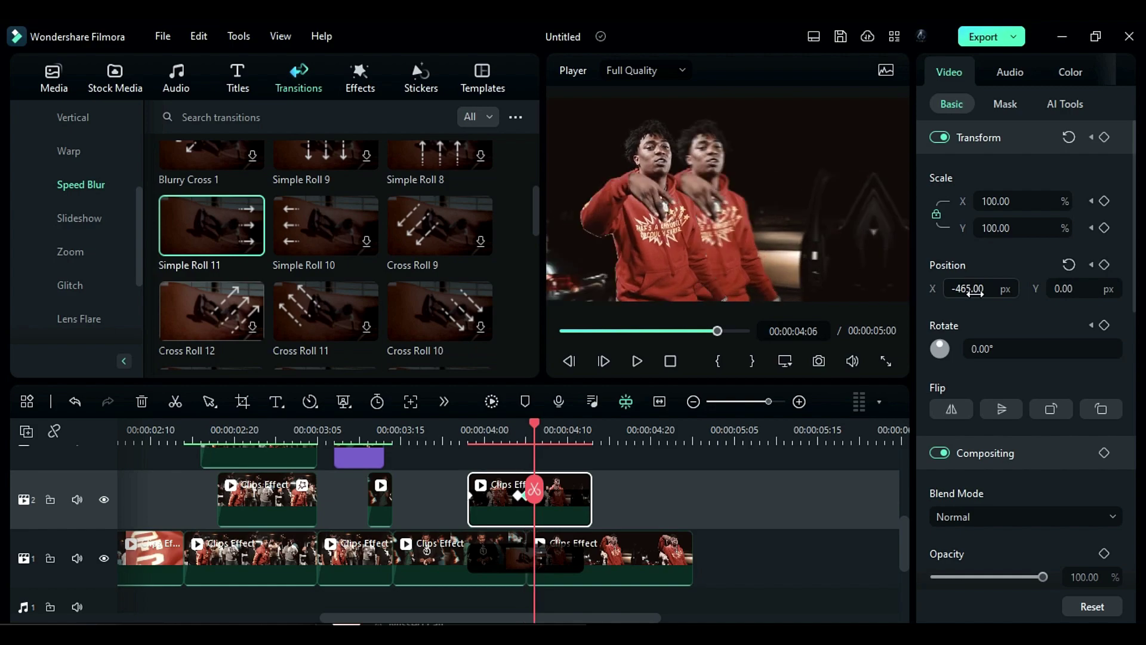
{"action": "mouse_move", "coordinate": [969, 289]}
{"action": "left_mouse_down"}
{"action": "mouse_move", "coordinate": [989, 288]}
{"action": "mouse_move", "coordinate": [963, 288]}
{"action": "left_mouse_up"}
{"action": "key", "text": "Right"}
{"action": "key", "text": "Right"}
{"action": "key", "text": "Right"}
{"action": "left_click_drag", "start_coordinate": [590, 496], "coordinate": [549, 487]}
{"action": "left_click", "coordinate": [576, 431]}
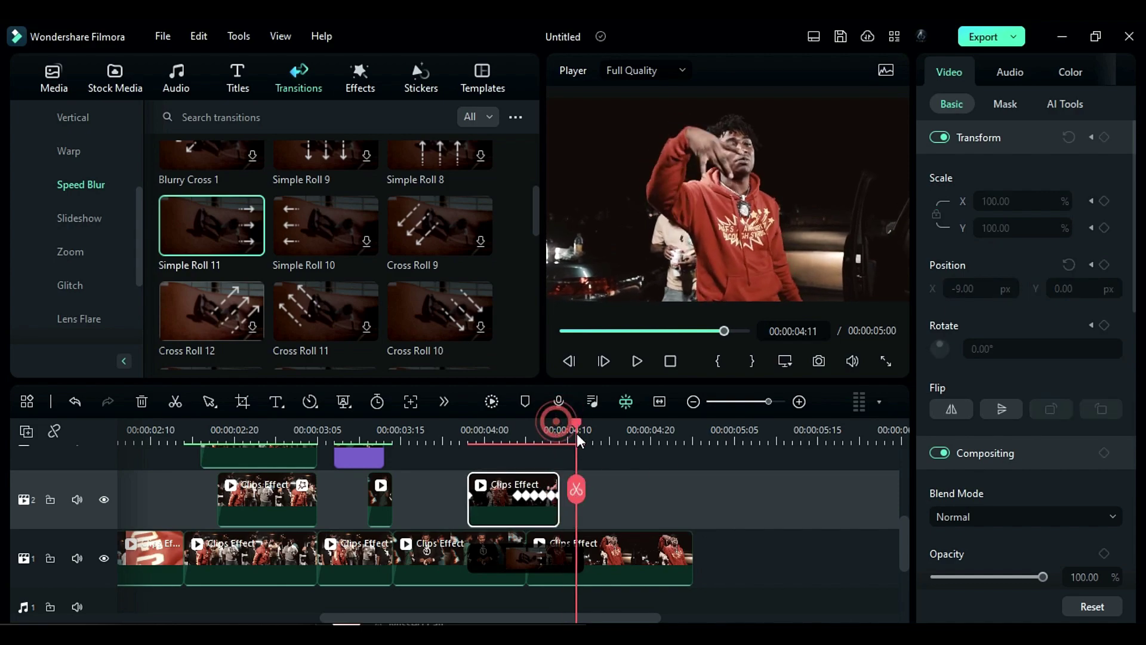
- Render the timeline preview and play back the clone transition from 00:00:03:23
{"action": "left_click", "coordinate": [490, 401]}
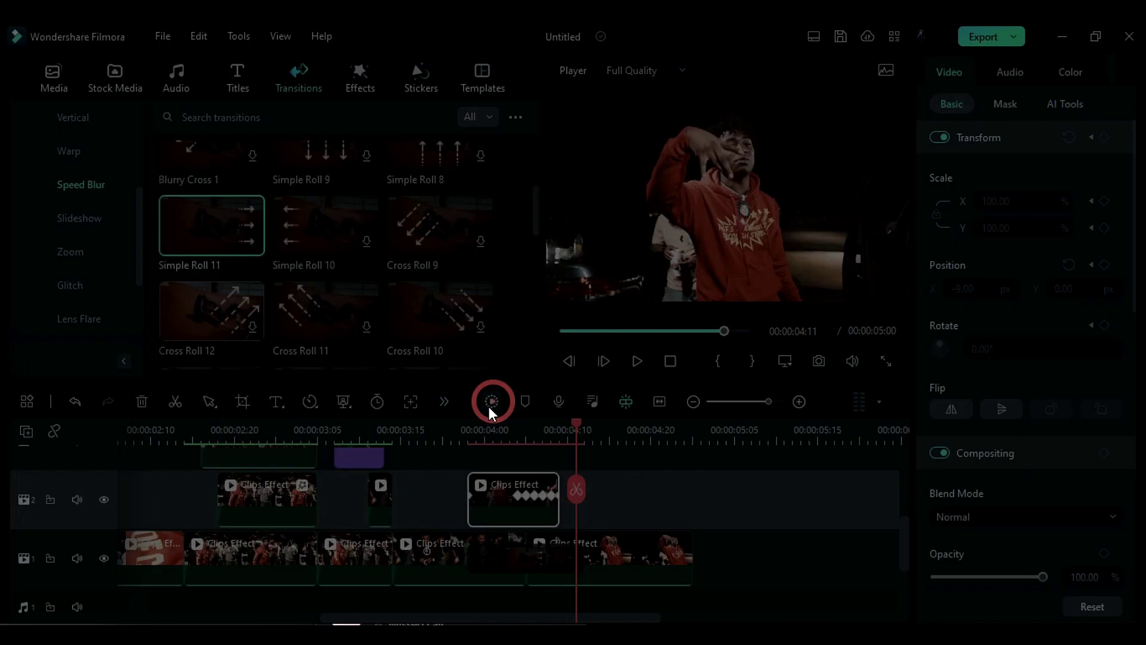
{"action": "left_click", "coordinate": [465, 430]}
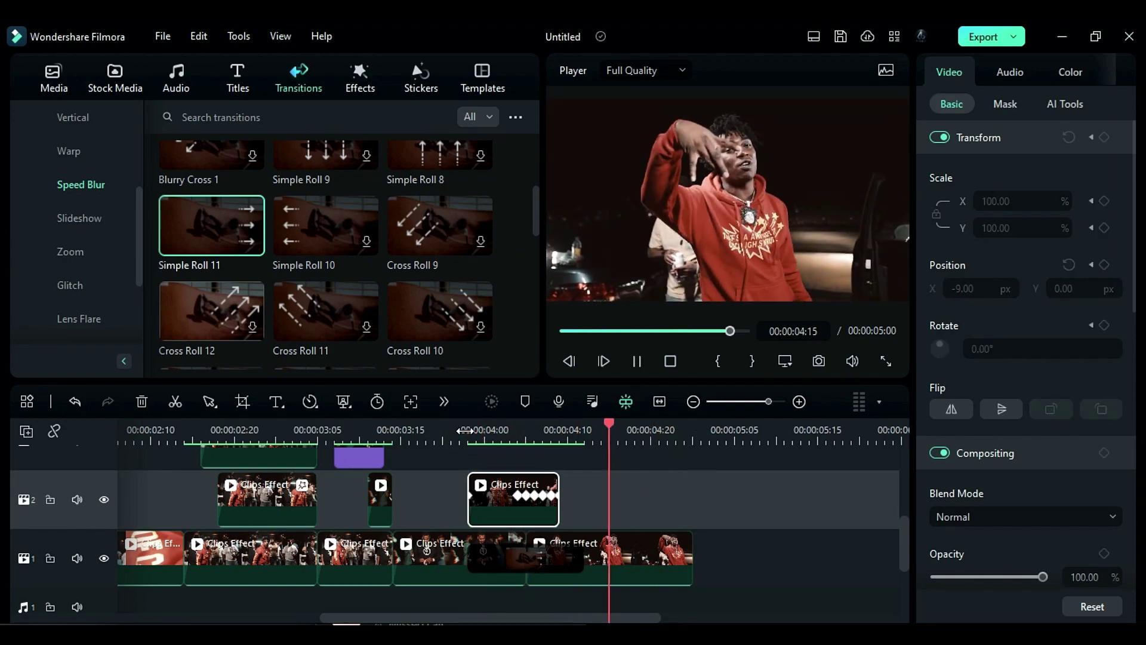
{"action": "left_click", "coordinate": [465, 431]}
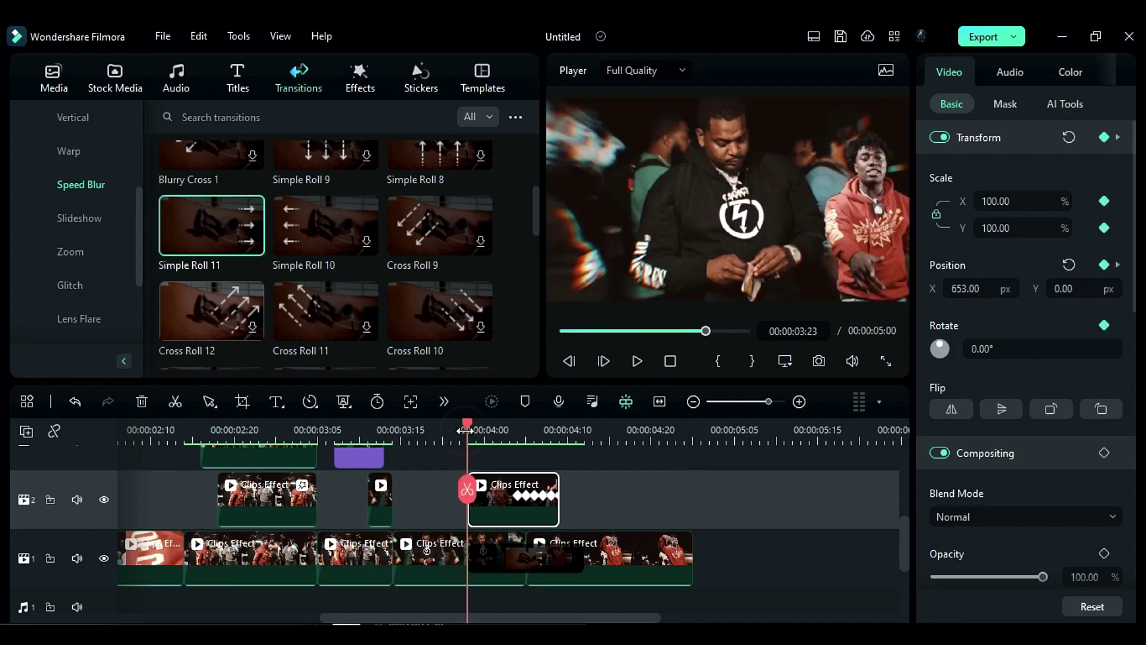